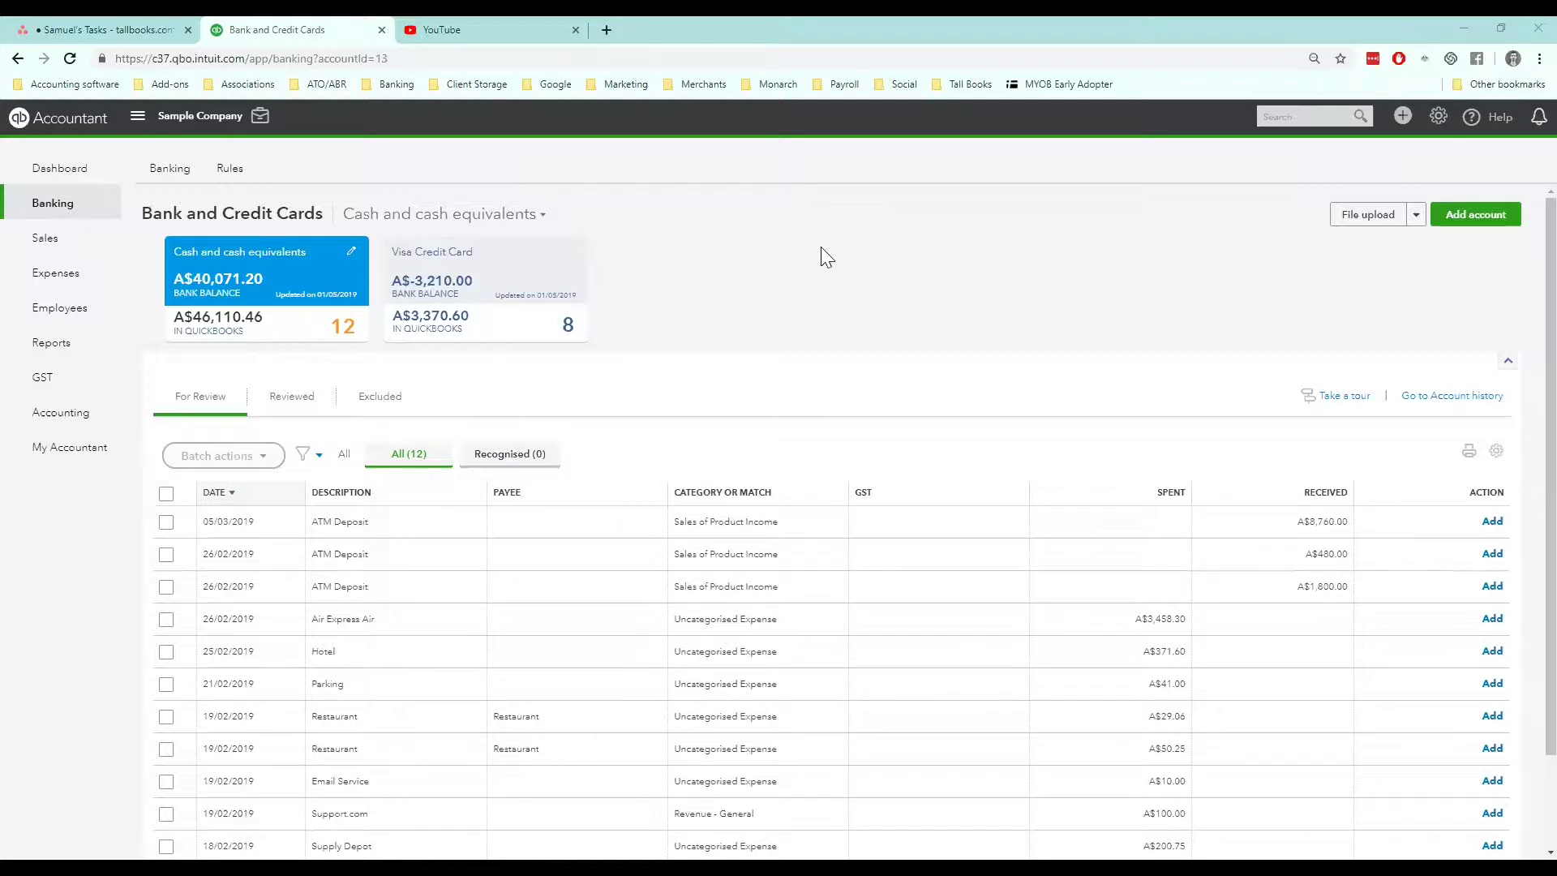
mouse_move(73, 202)
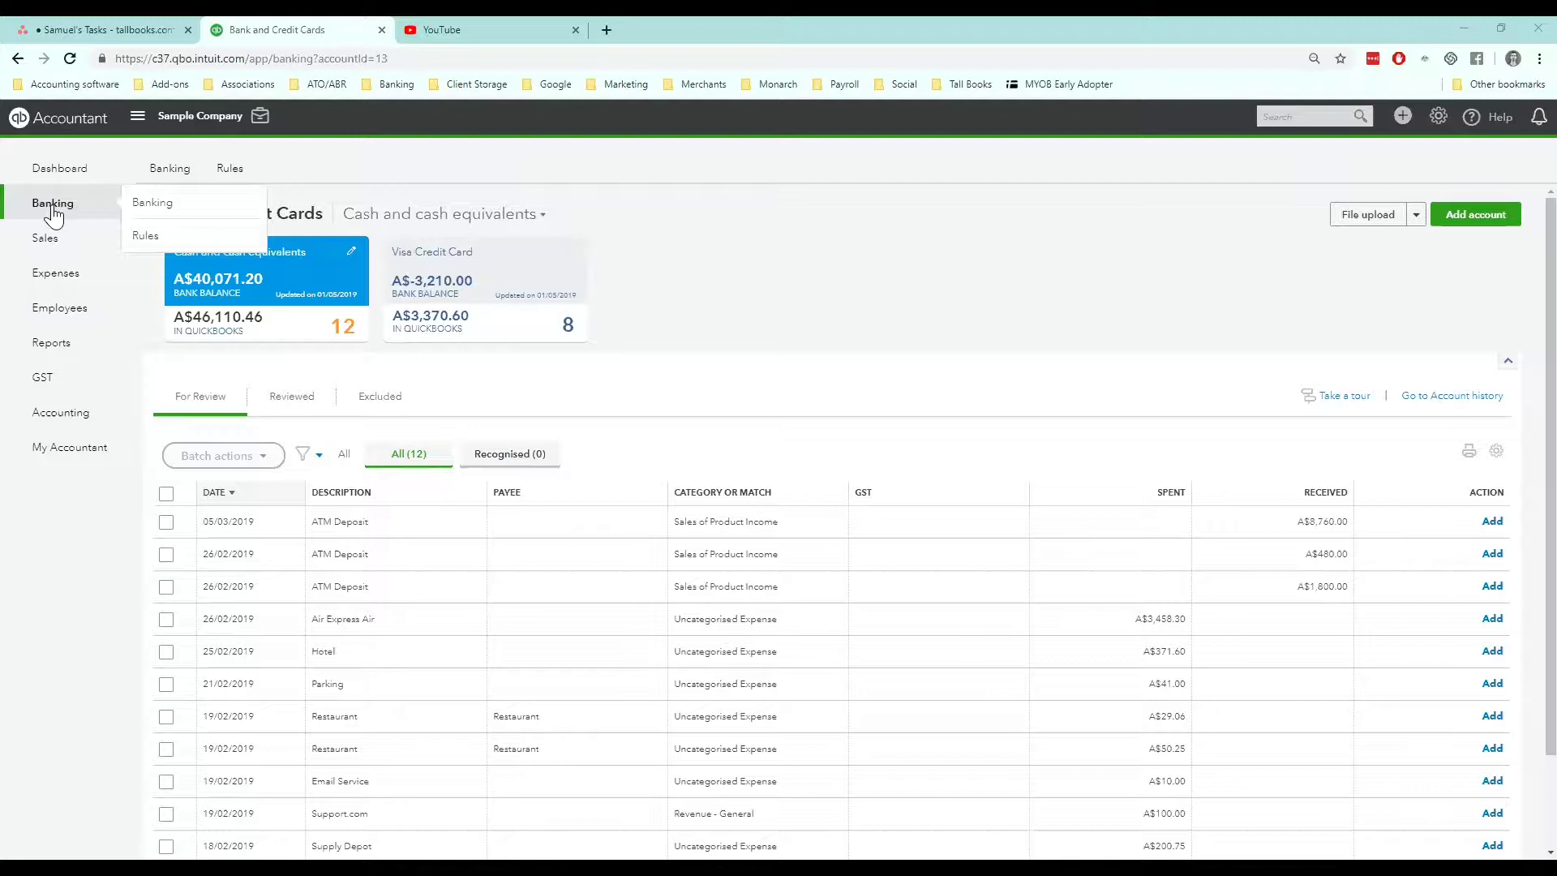
scroll(794, 339, "down", 2)
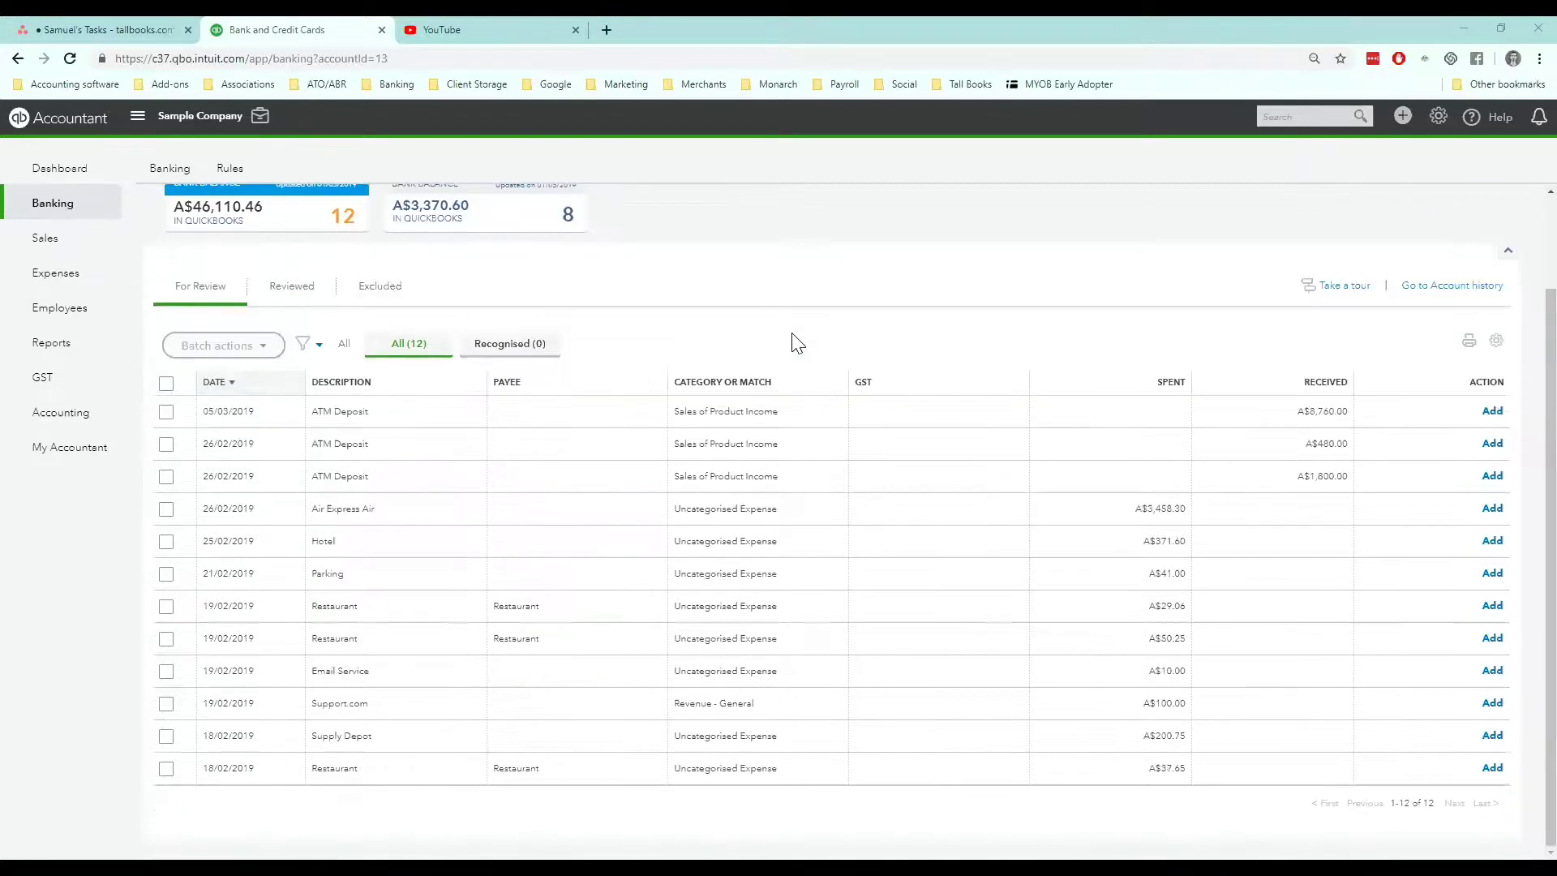
- Categorise the 19/02/2019 Restaurant payment as Meals and entertainment with GST-free non-capital (Purchases) as default
left_click(332, 604)
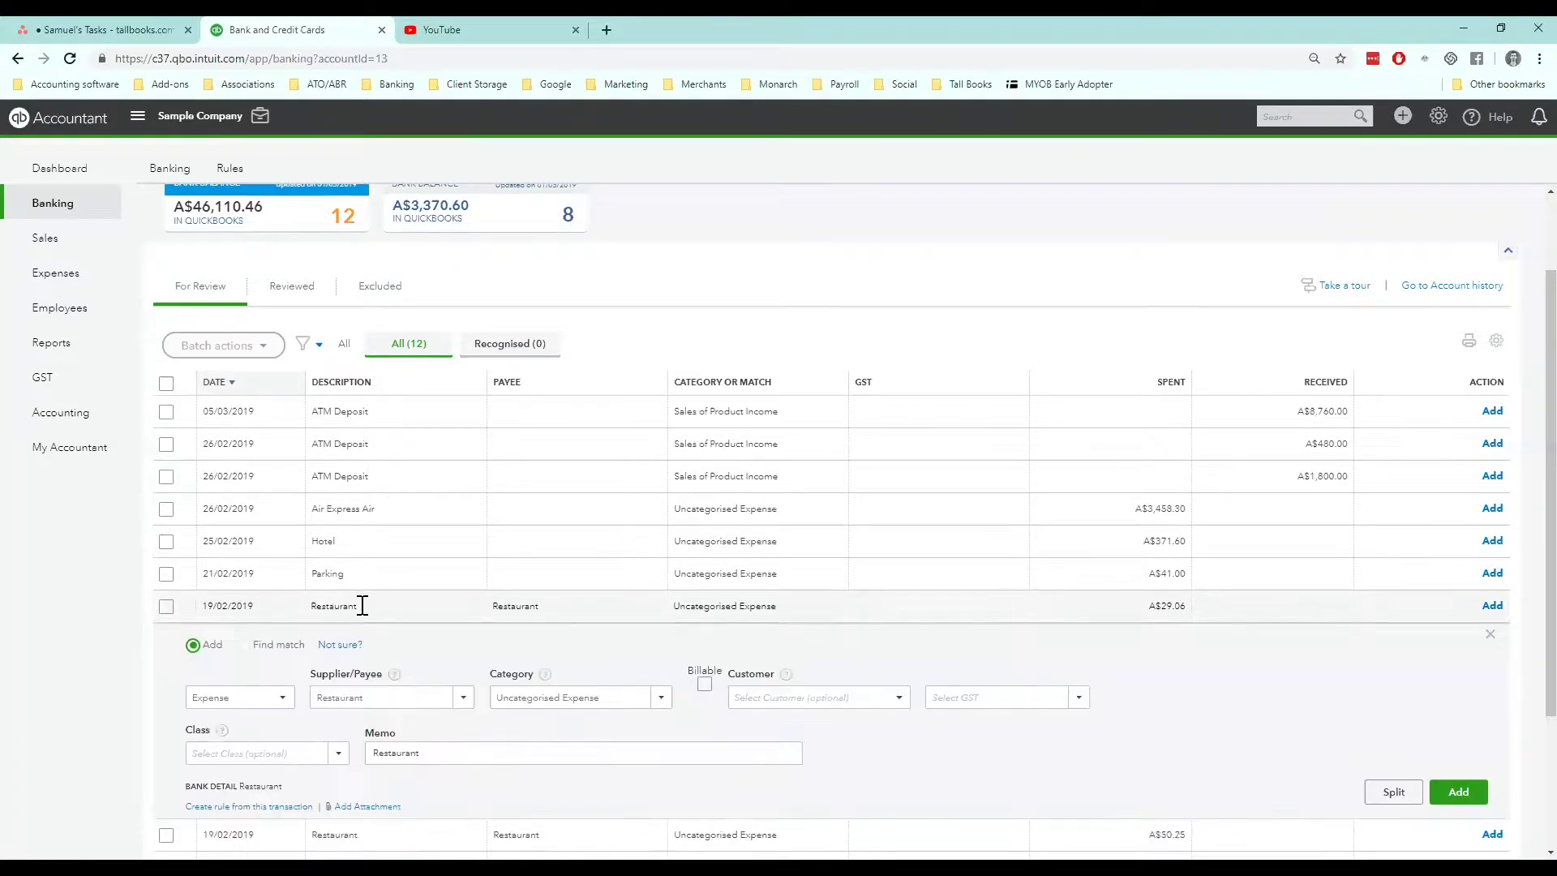
scroll(380, 621, "down", 1)
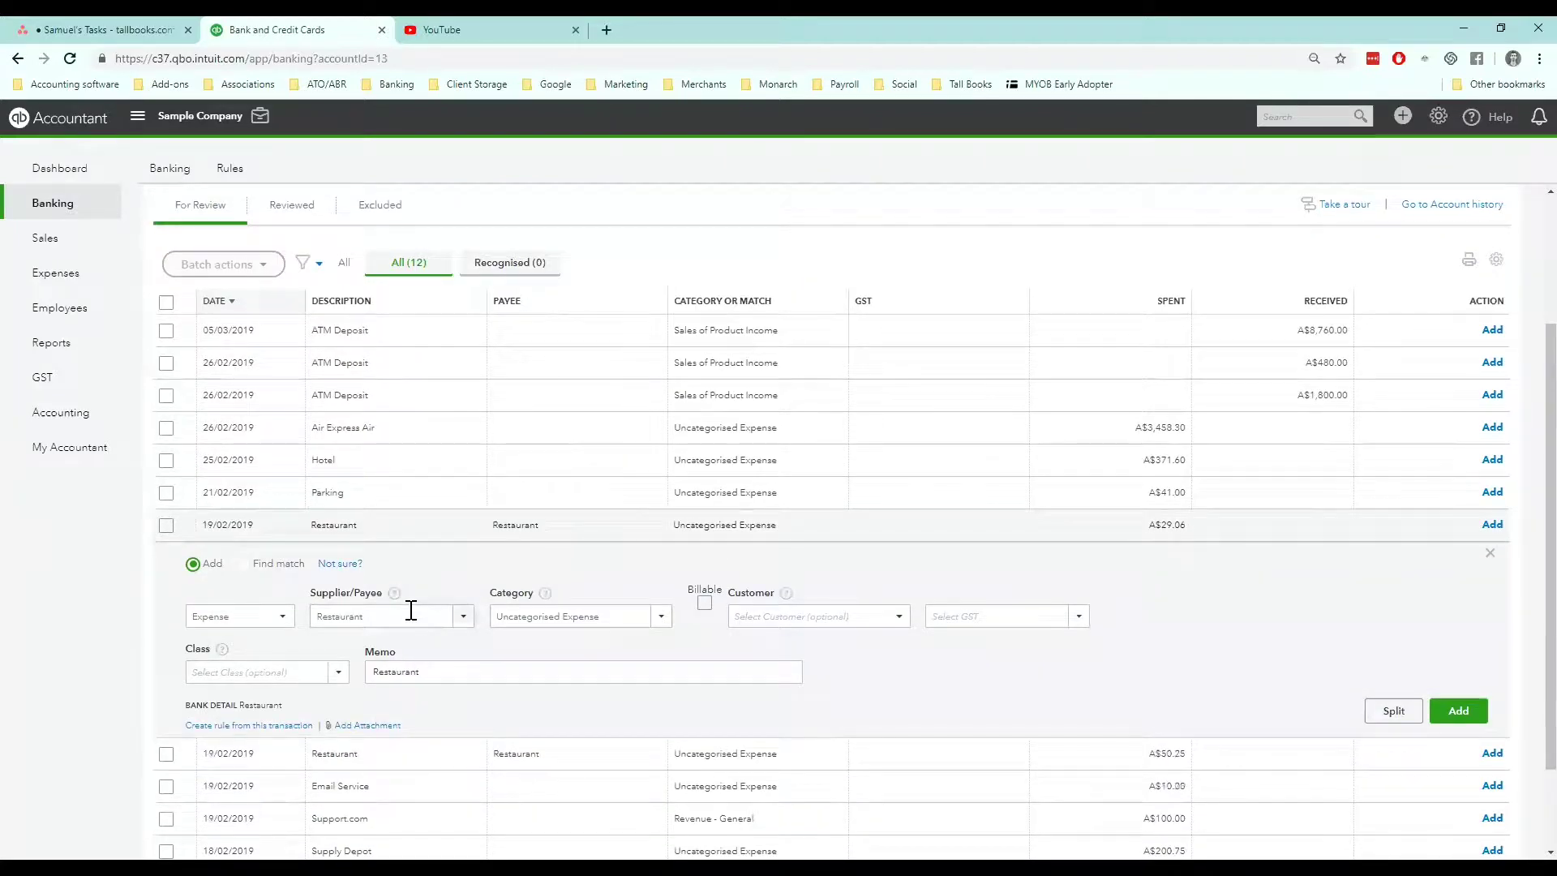
left_click(532, 616)
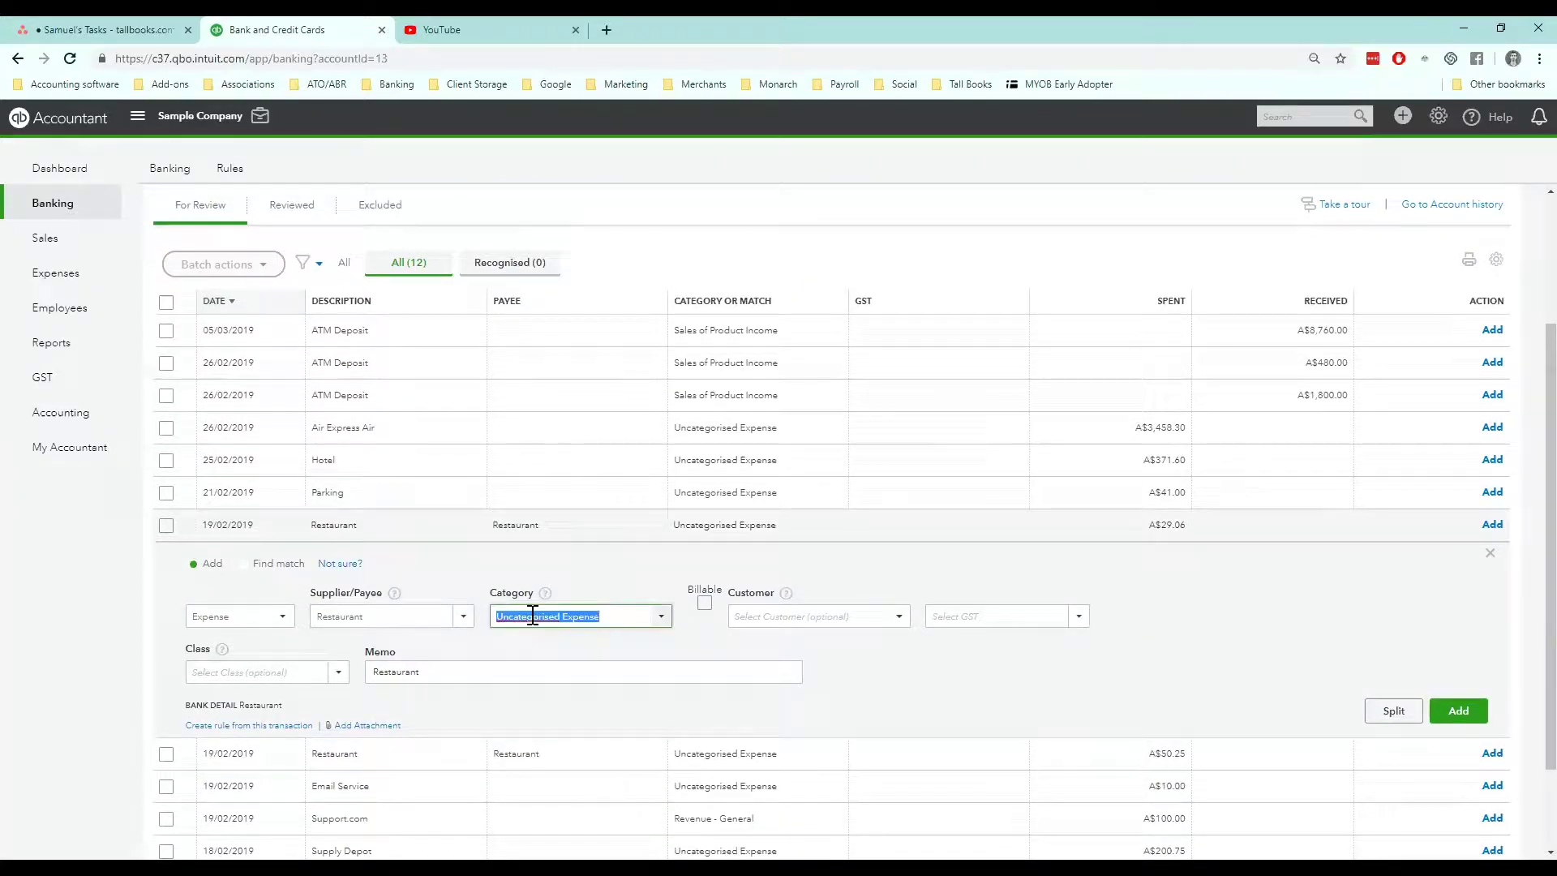
type("meals")
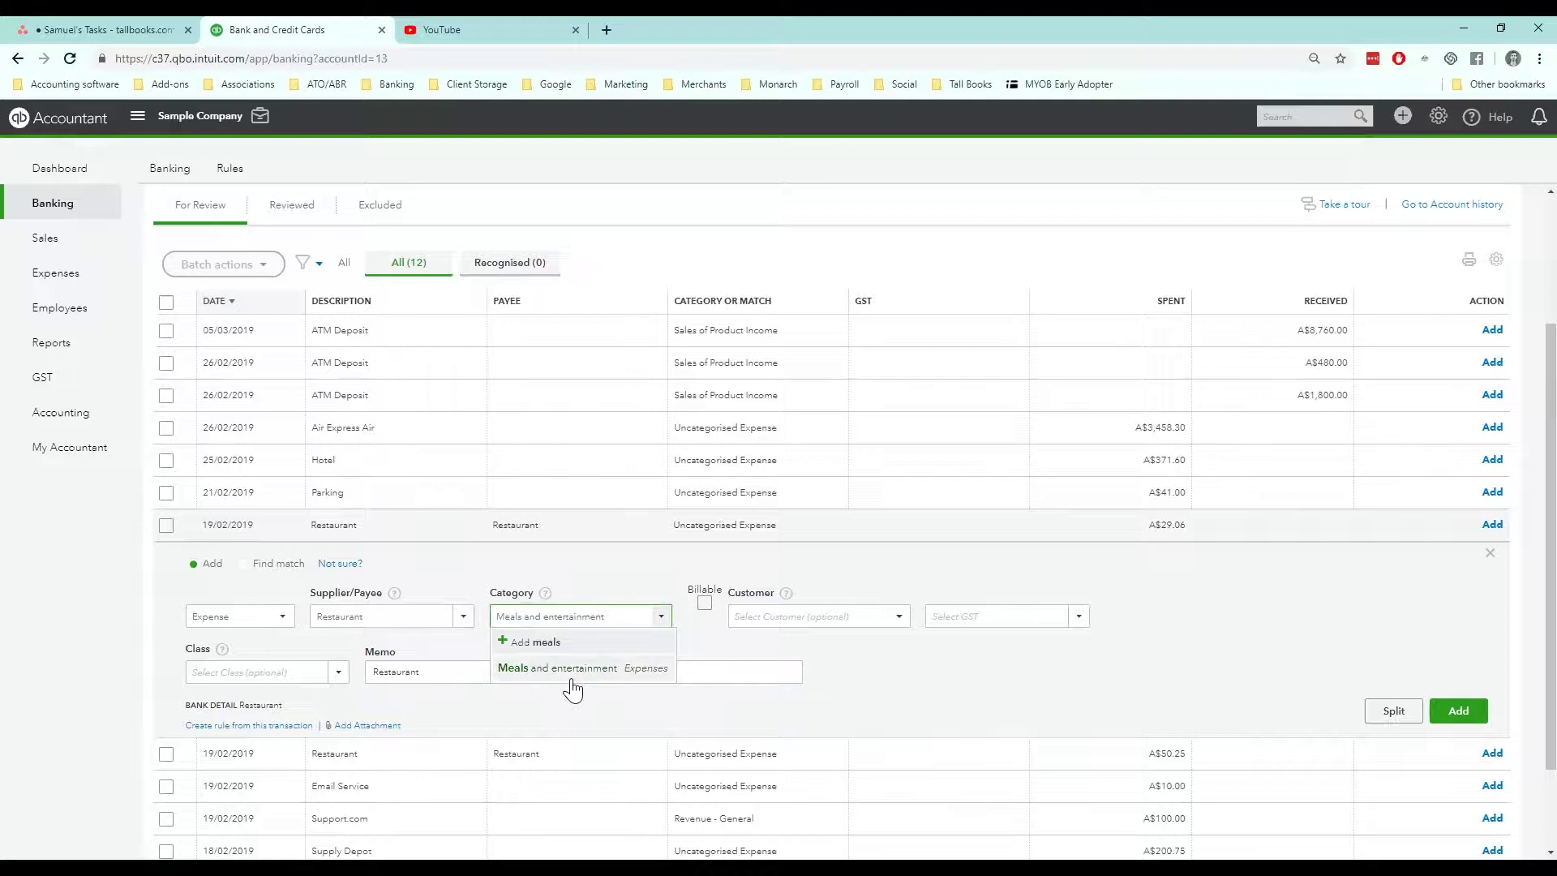
left_click(572, 678)
left_click(1078, 616)
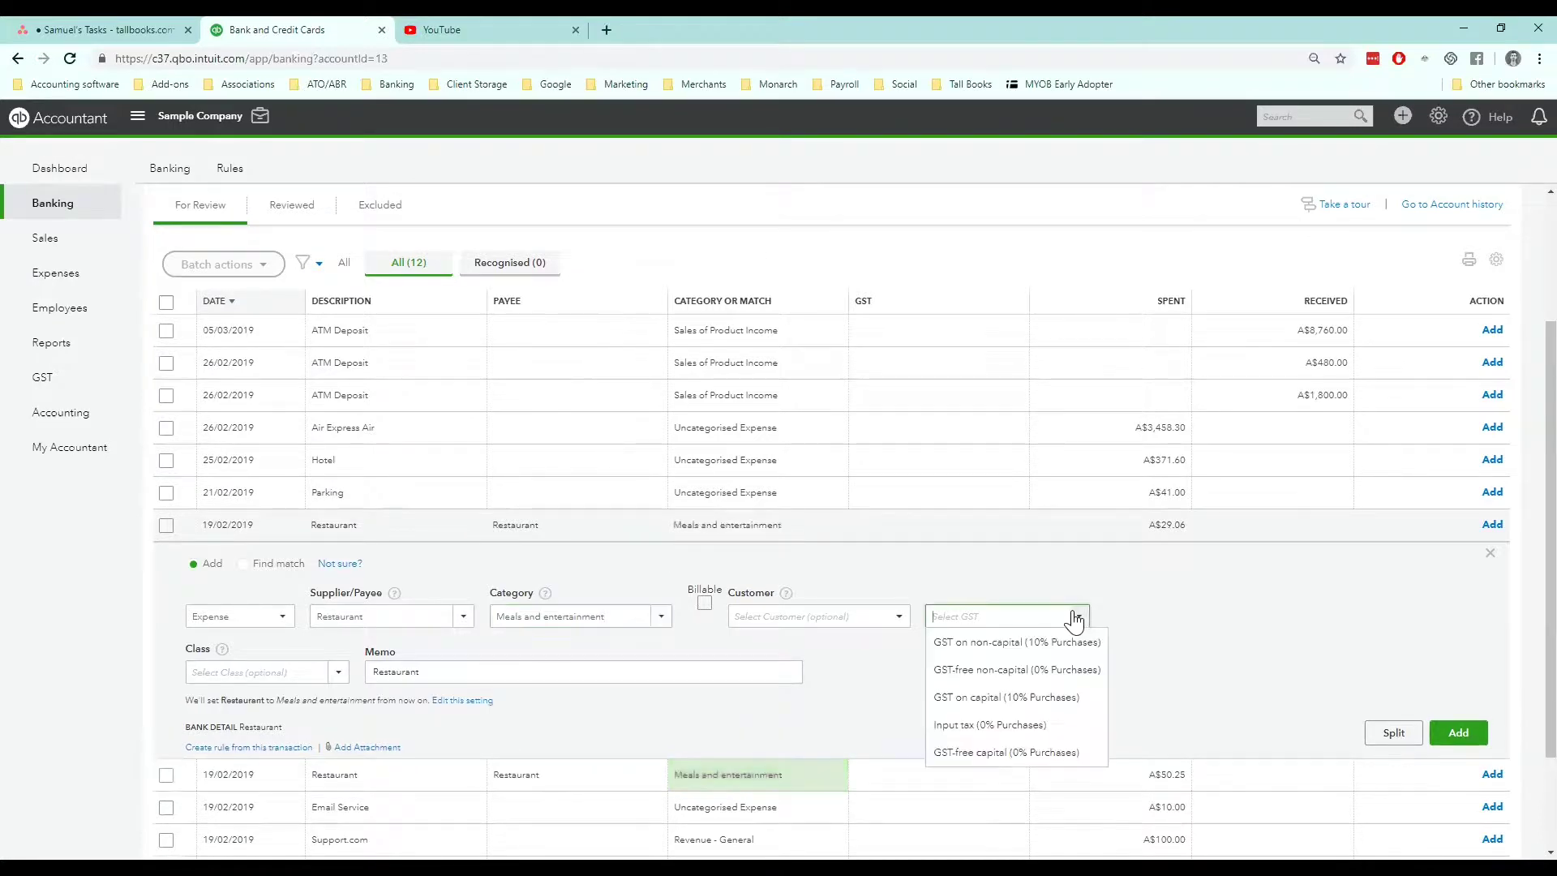
left_click(1077, 688)
left_click(1112, 735)
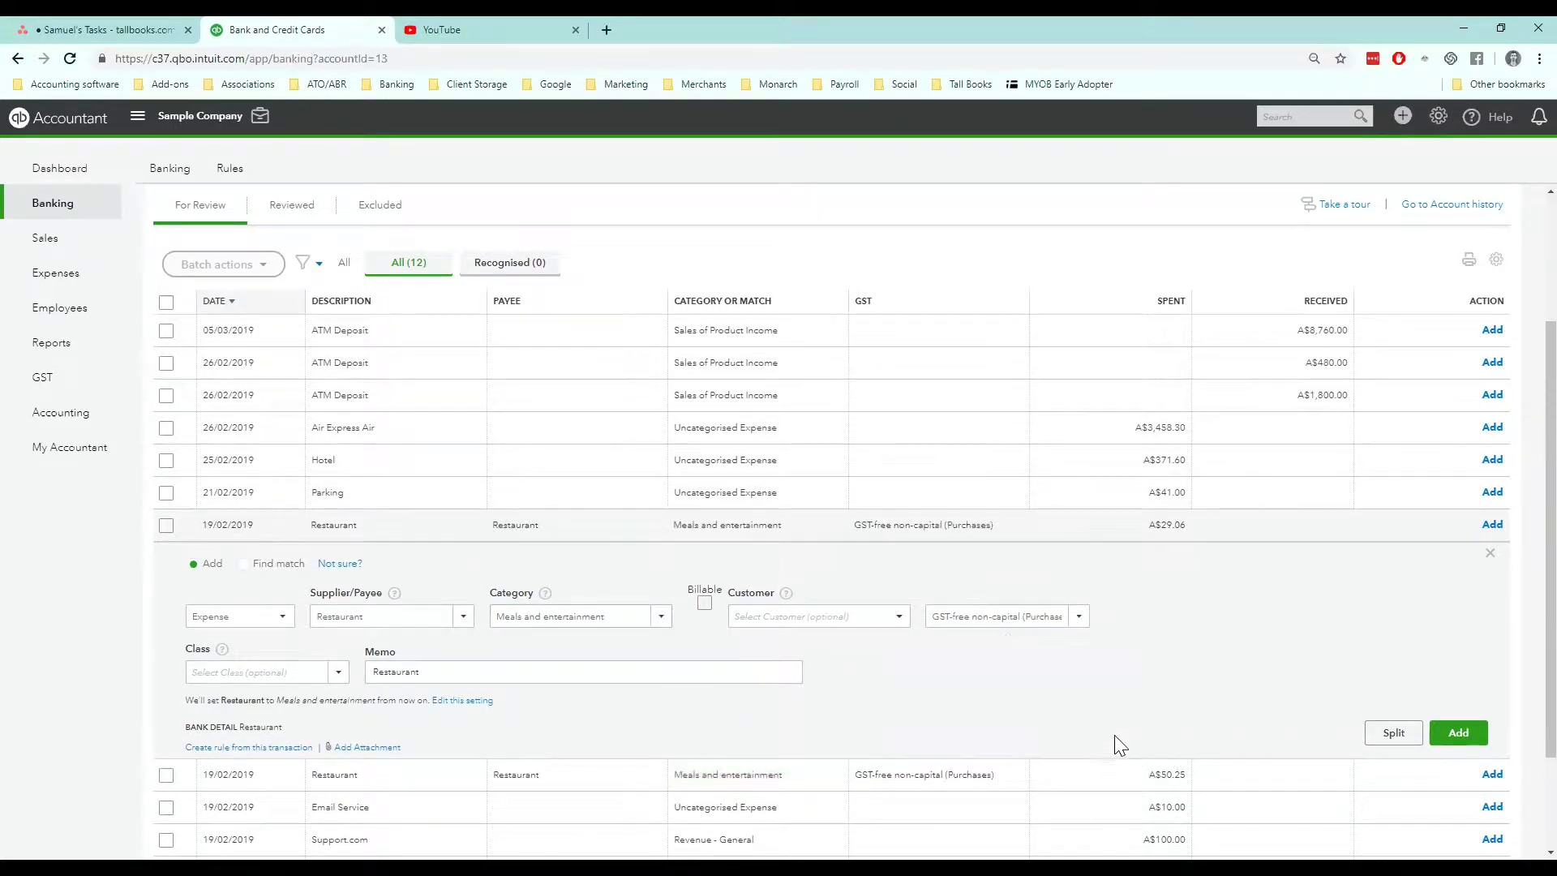
- Append '- personal meal' to the memo and highlight the bank detail text
left_click(473, 679)
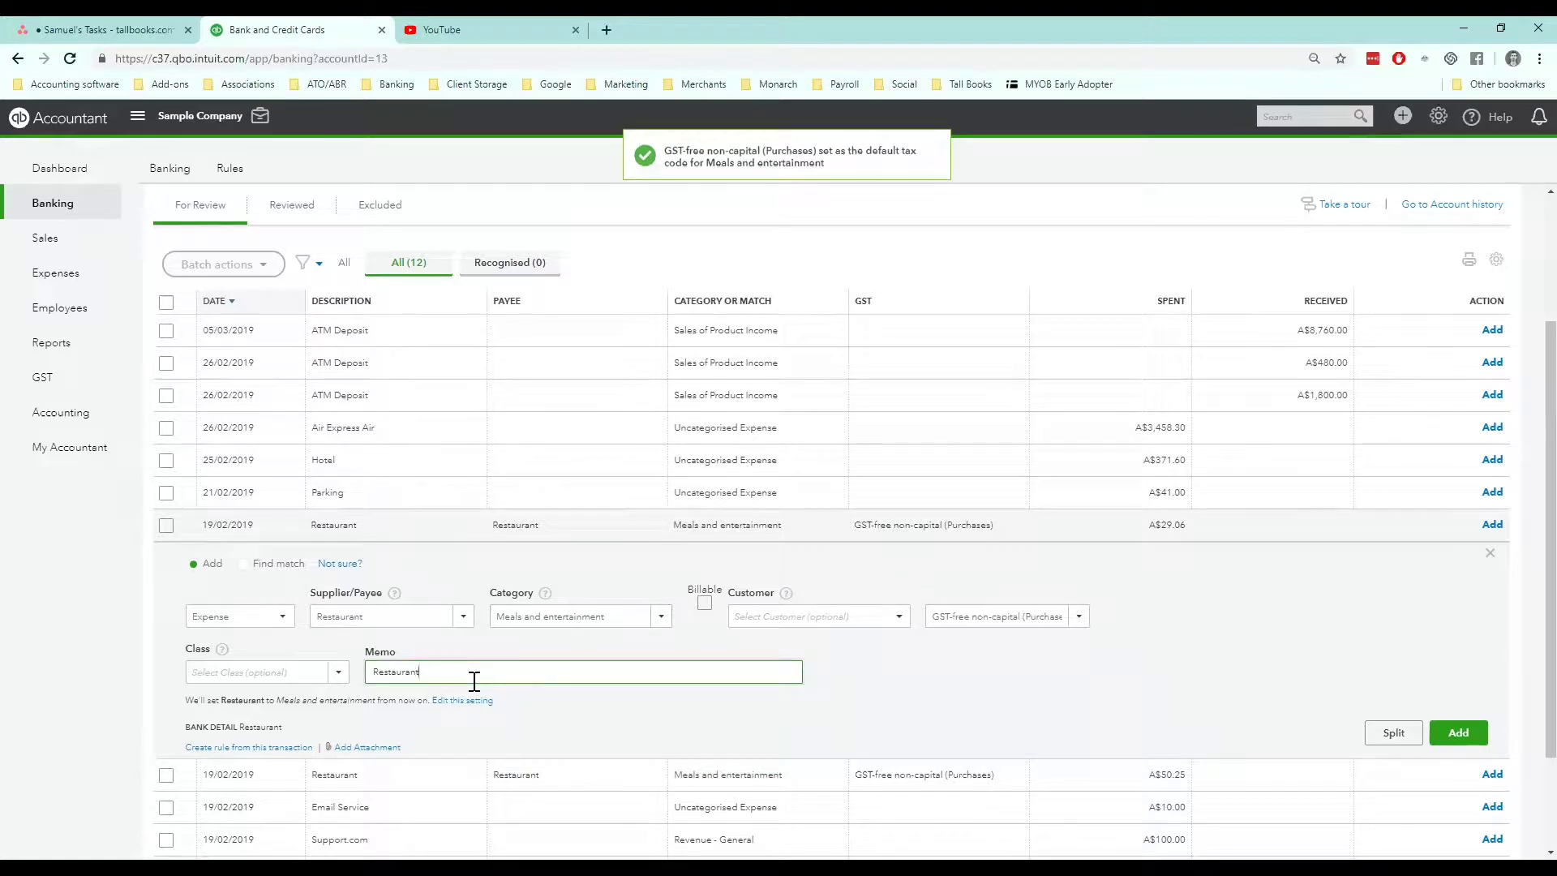
type("- personal meal")
left_click(824, 670)
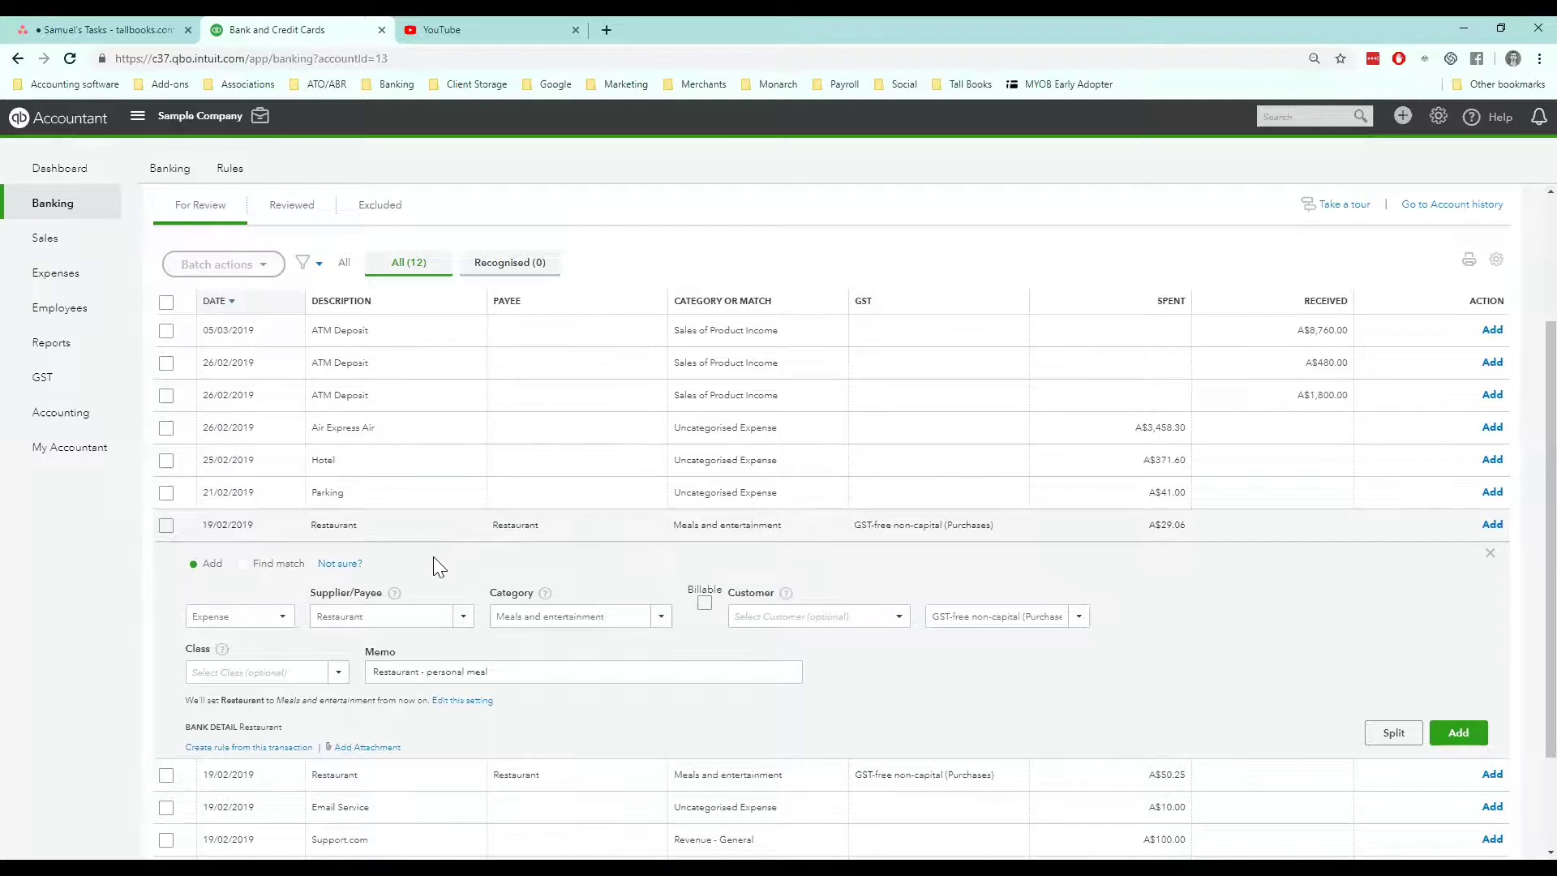
left_click_drag(186, 727, 285, 732)
- Clear the highlight on the Restaurant bank detail text
left_click(285, 729)
- Create a bank rule from the transaction named 'Restaurant - Personal meals'
left_click(294, 747)
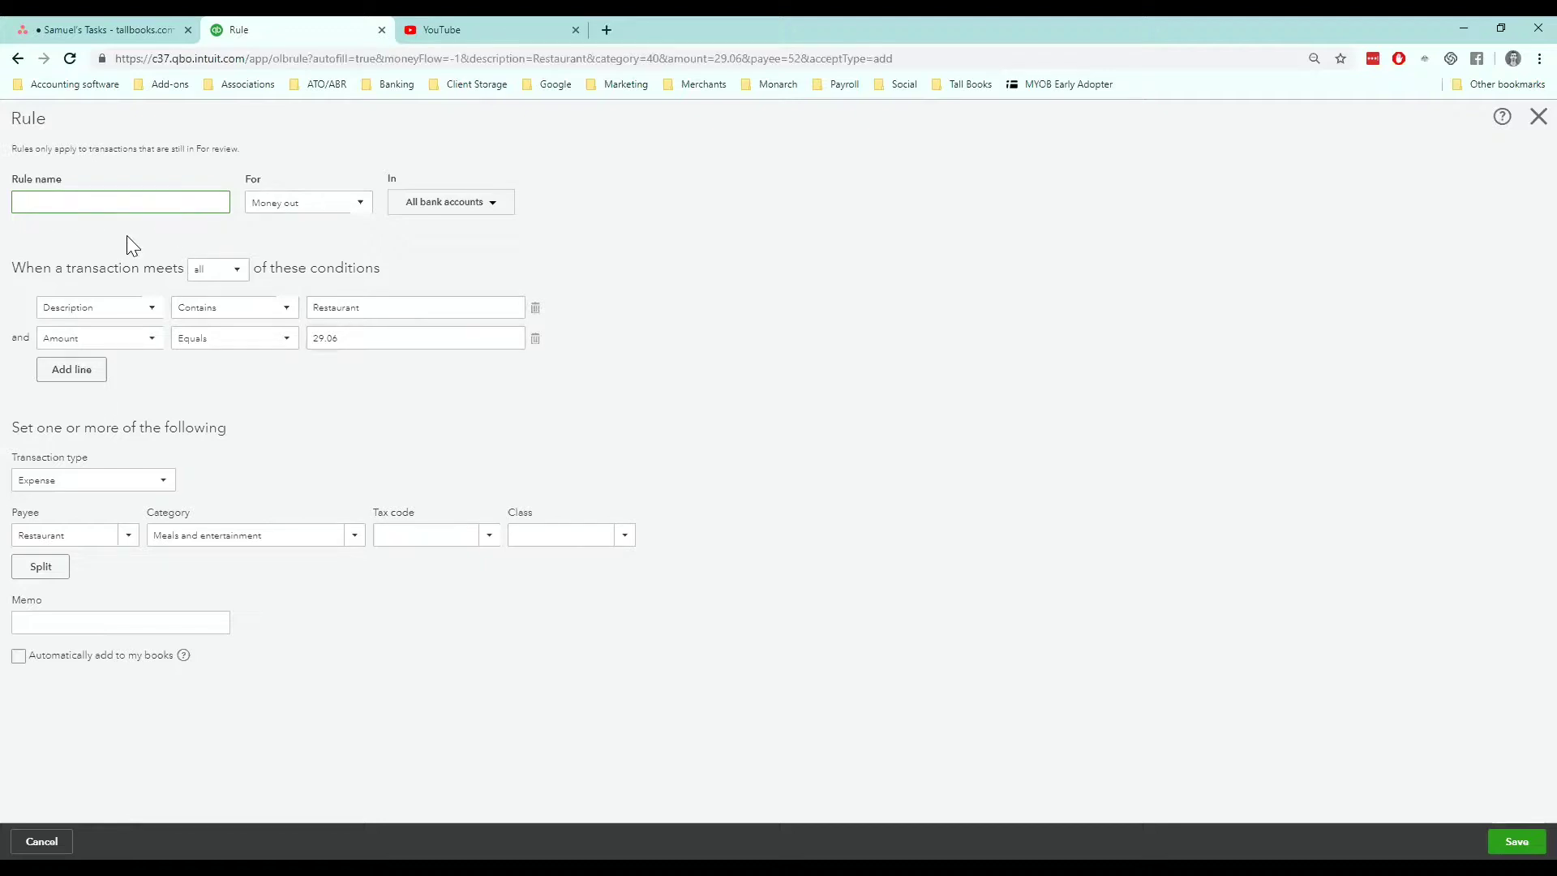
type("Restaurant - Personal meals")
left_click(204, 220)
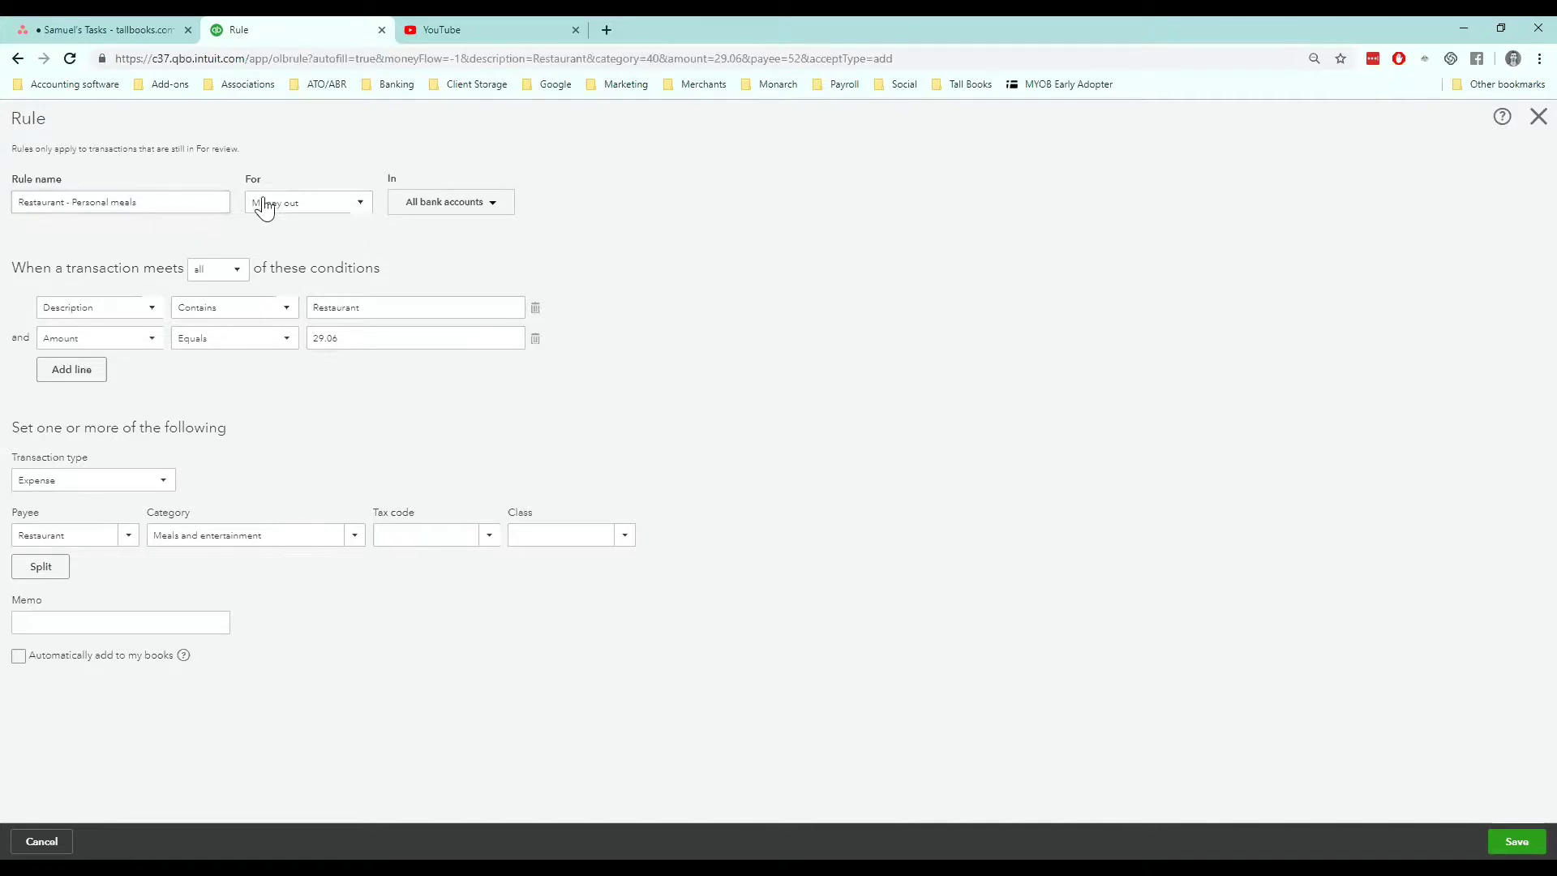
- Apply the rule to the Visa Credit Card and Cash and cash equivalents accounts
left_click(491, 207)
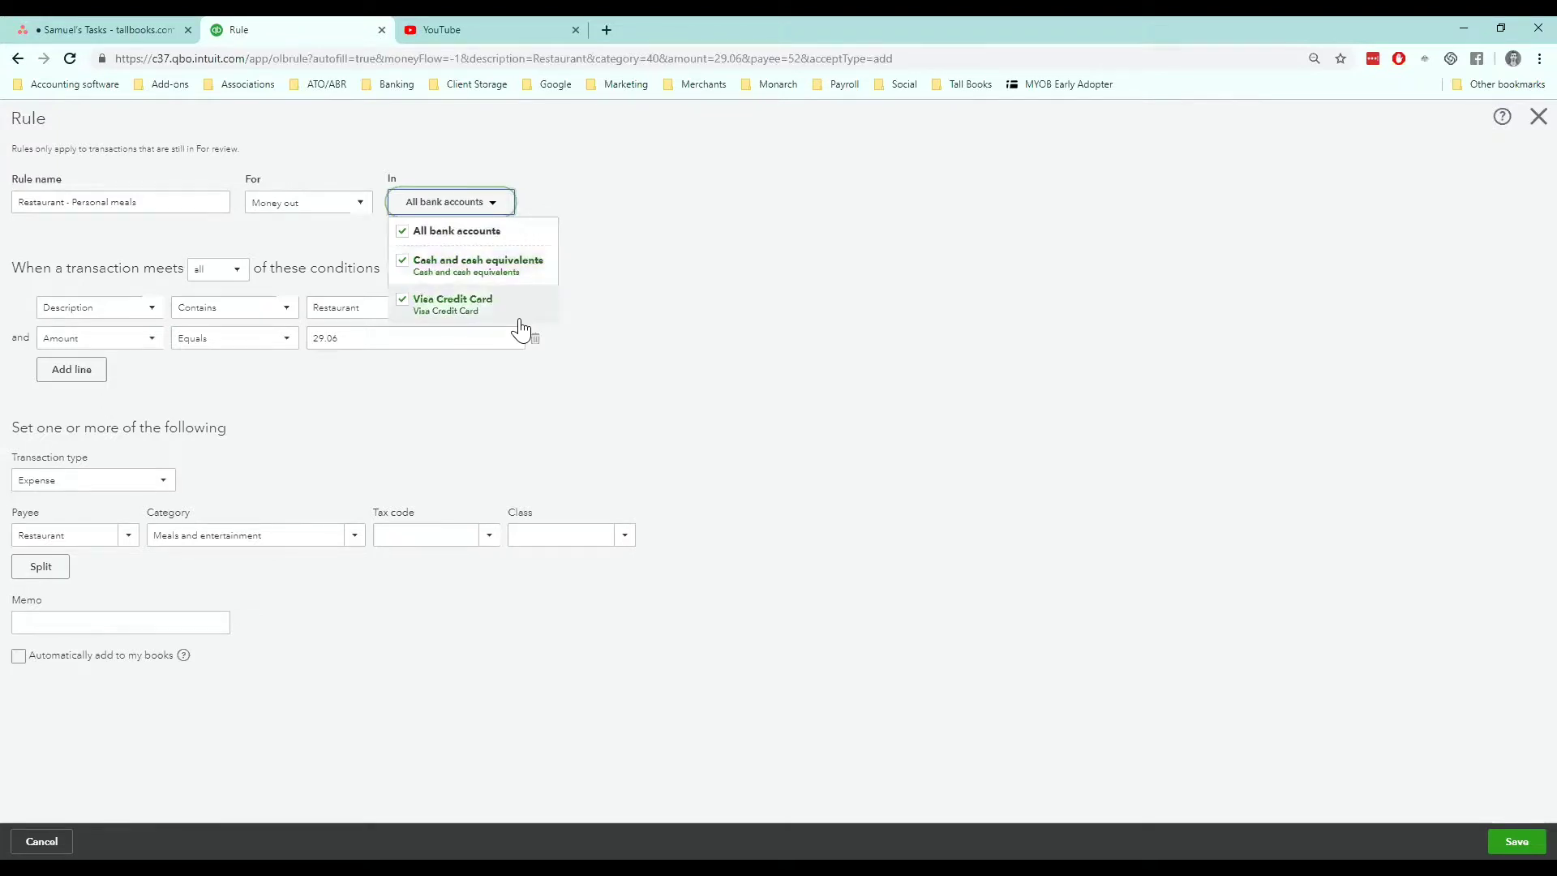
left_click(504, 265)
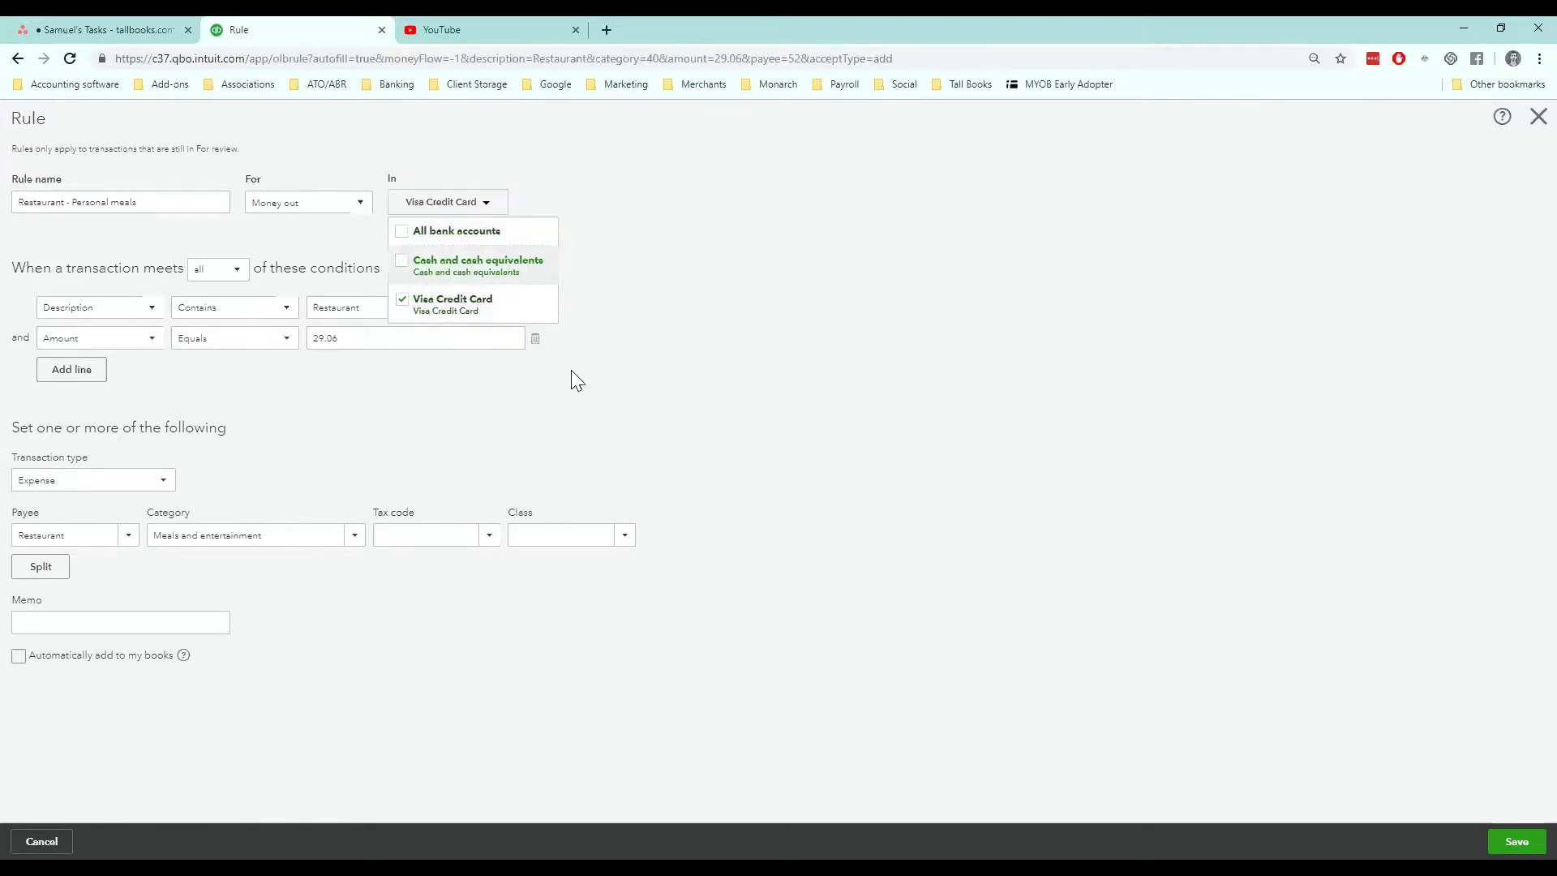
left_click(499, 266)
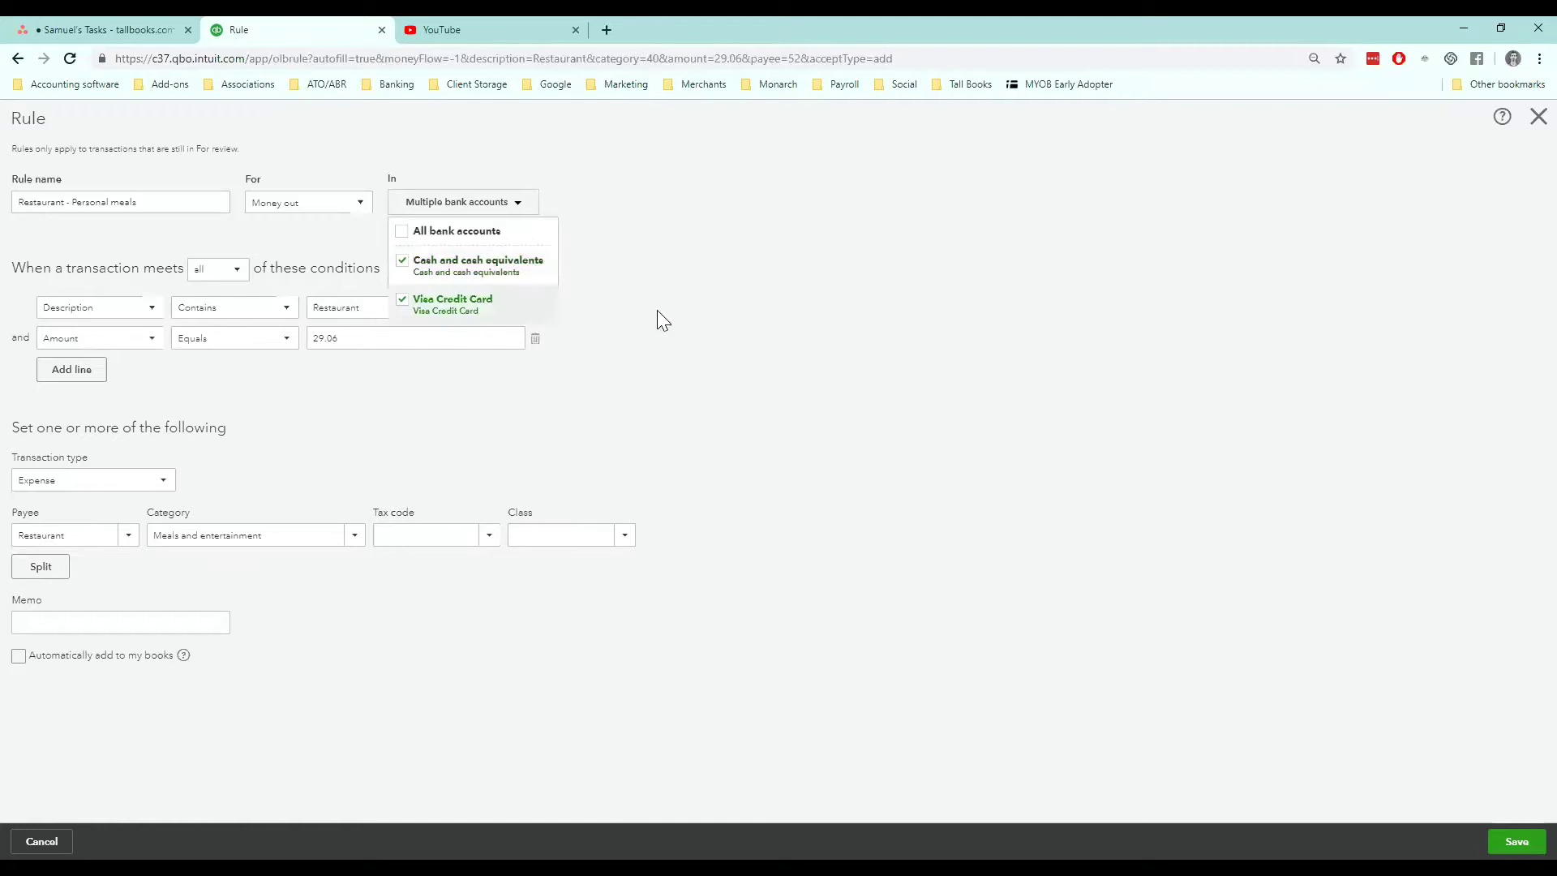
left_click(691, 249)
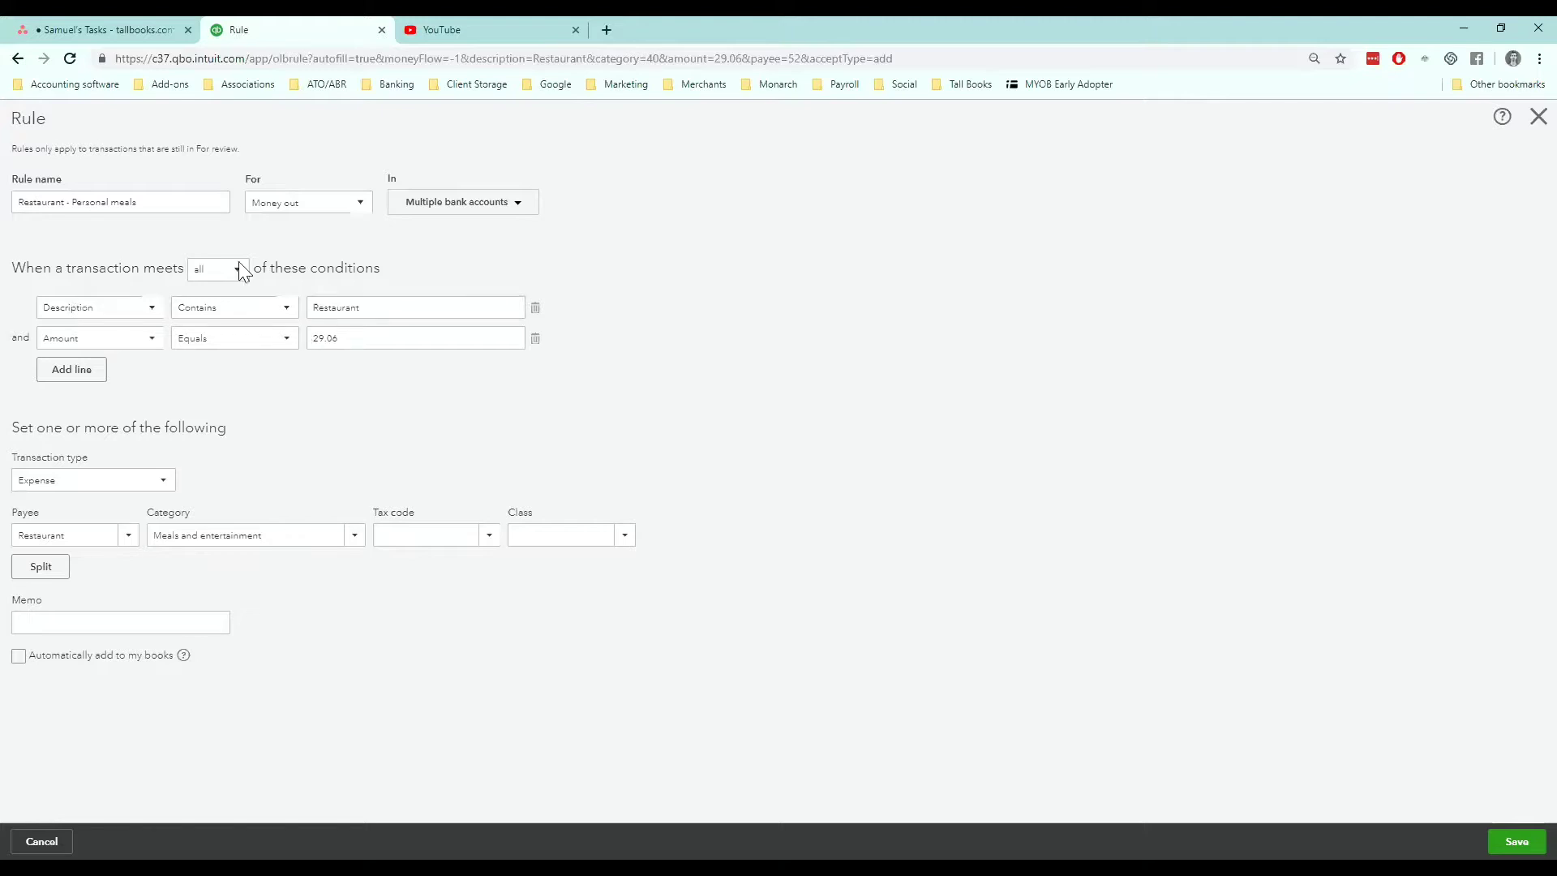
- Drop the amount equals 29.06 condition and match bank text containing Restaurant
left_click(535, 340)
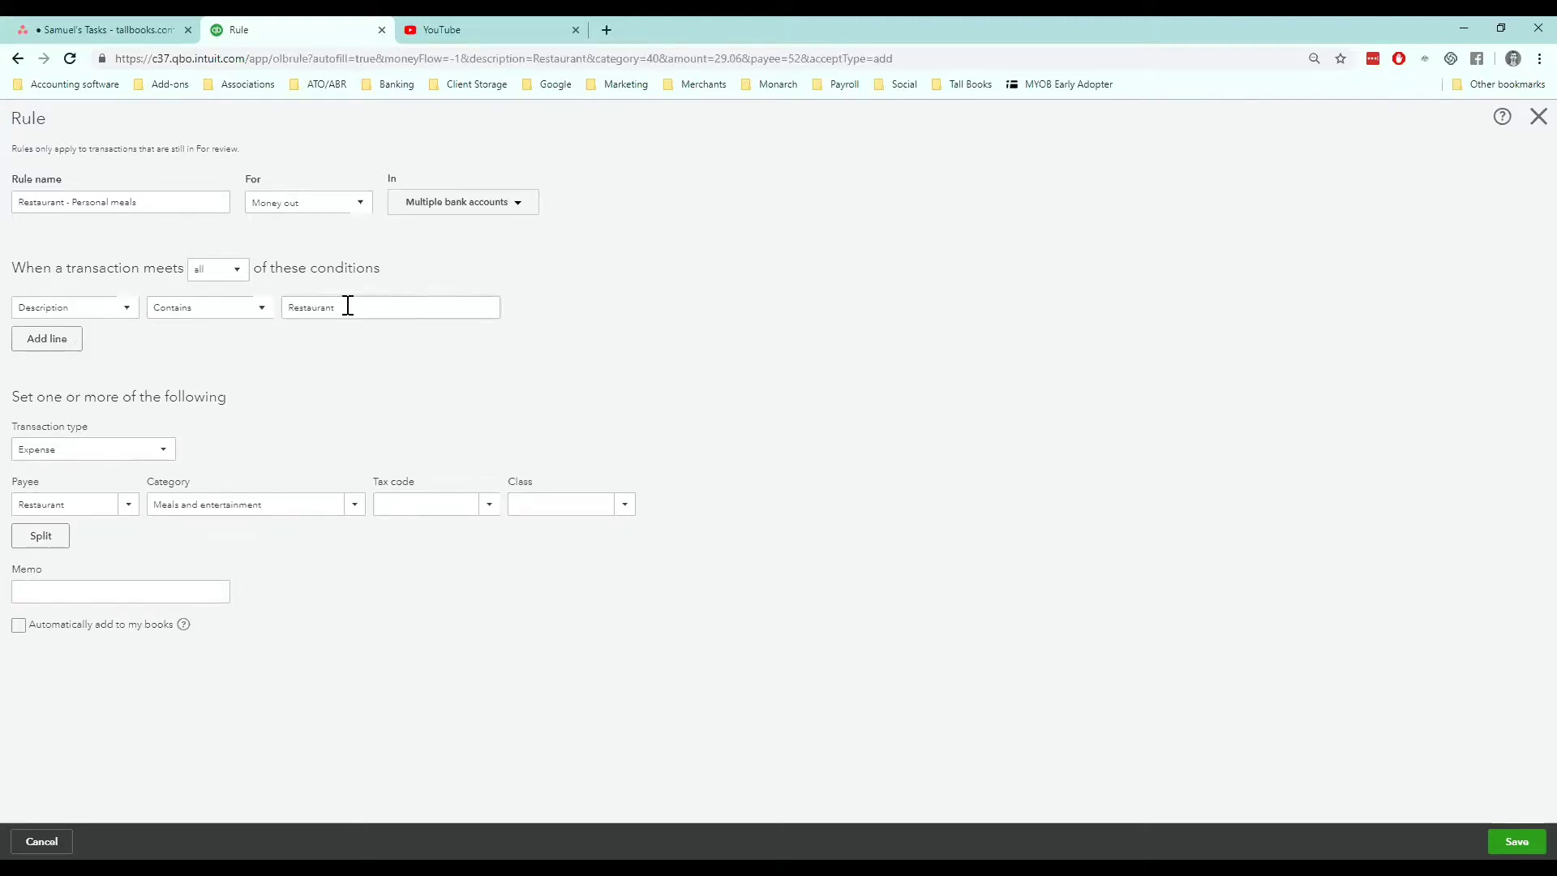
left_click_drag(338, 307, 276, 308)
left_click(419, 408)
left_click(124, 310)
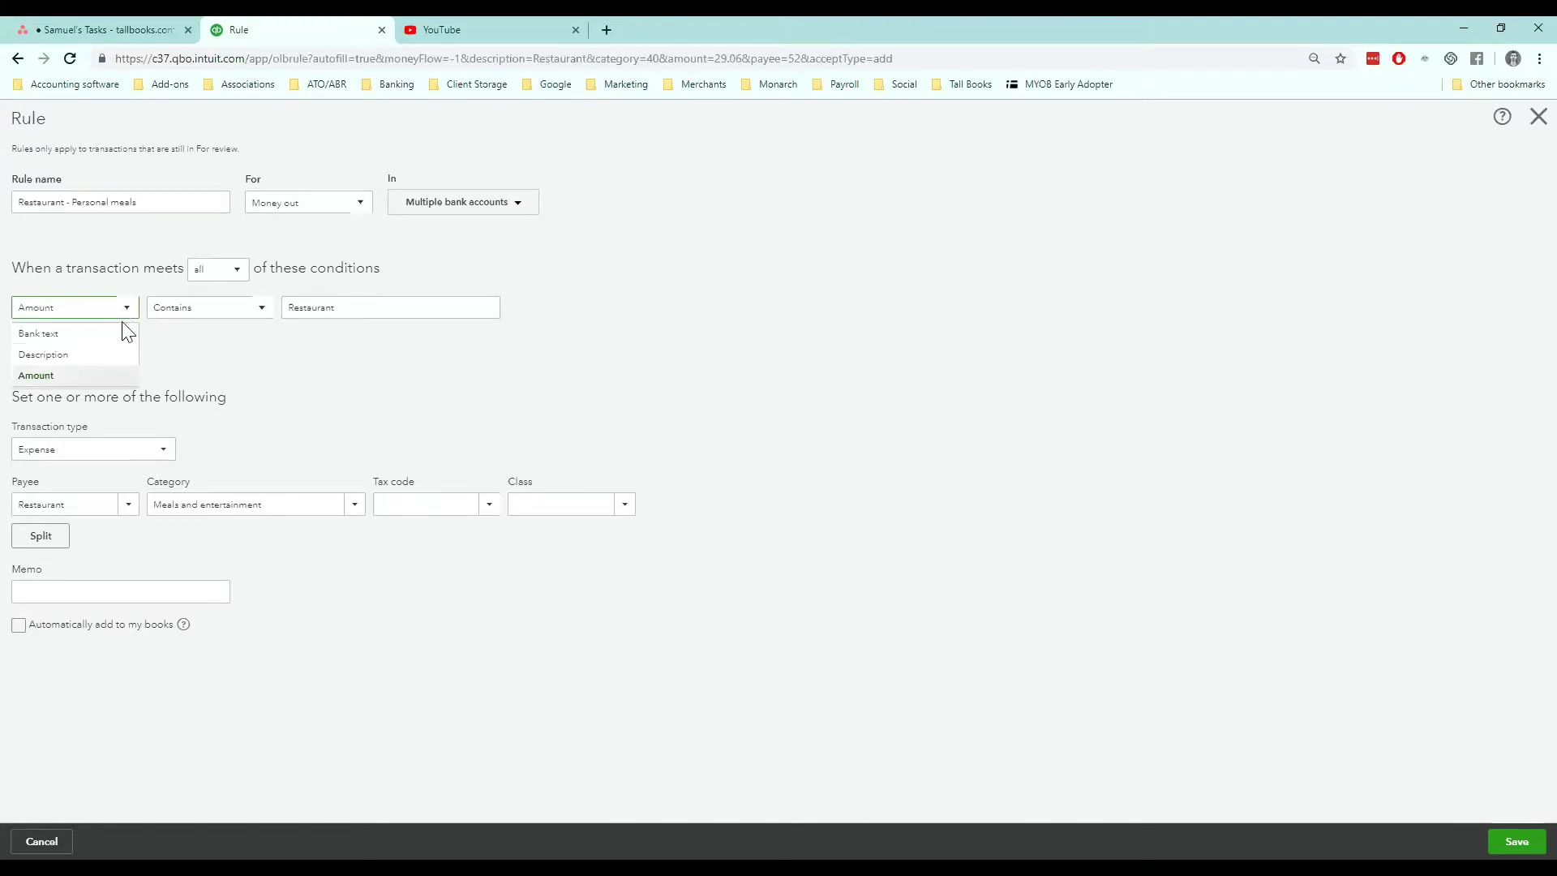
left_click(123, 332)
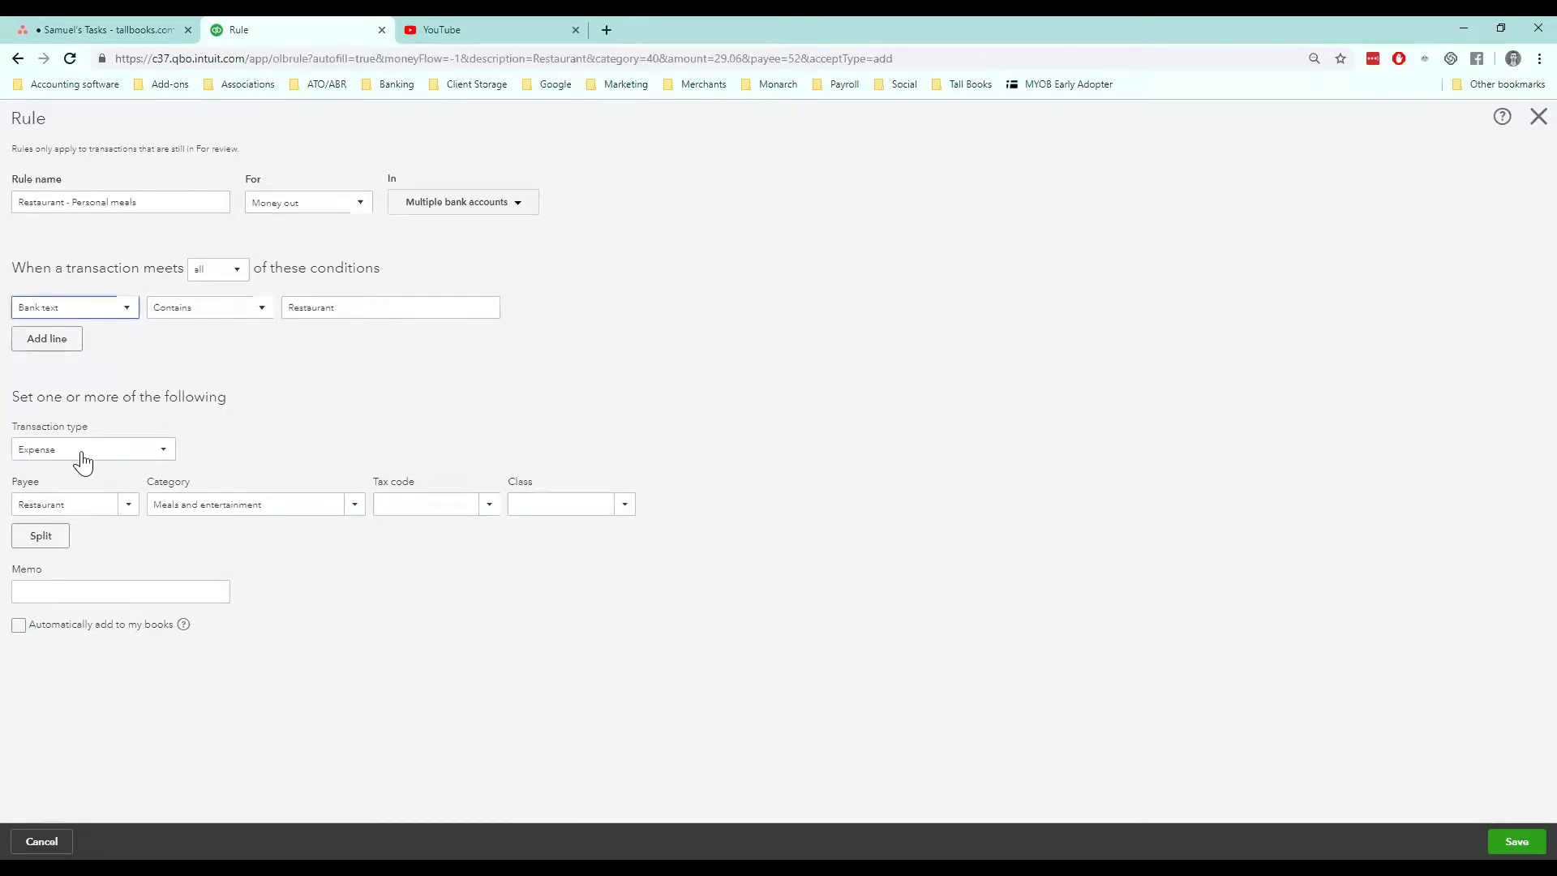
- Set the rule's tax code to GST-free non-capital (0%)
left_click(50, 504)
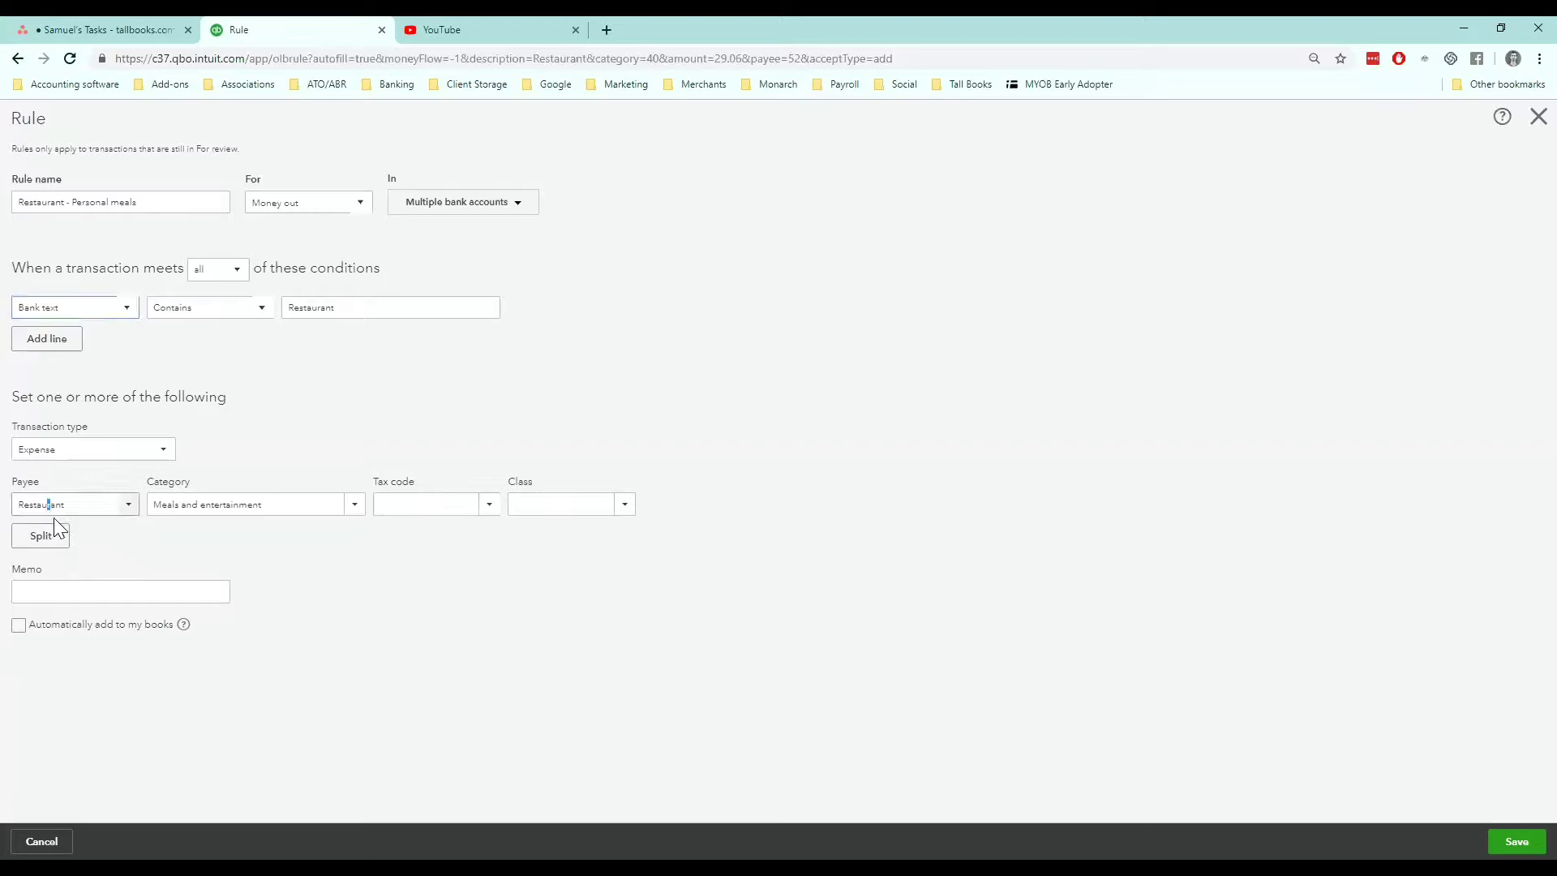
left_click(195, 513)
left_click(491, 509)
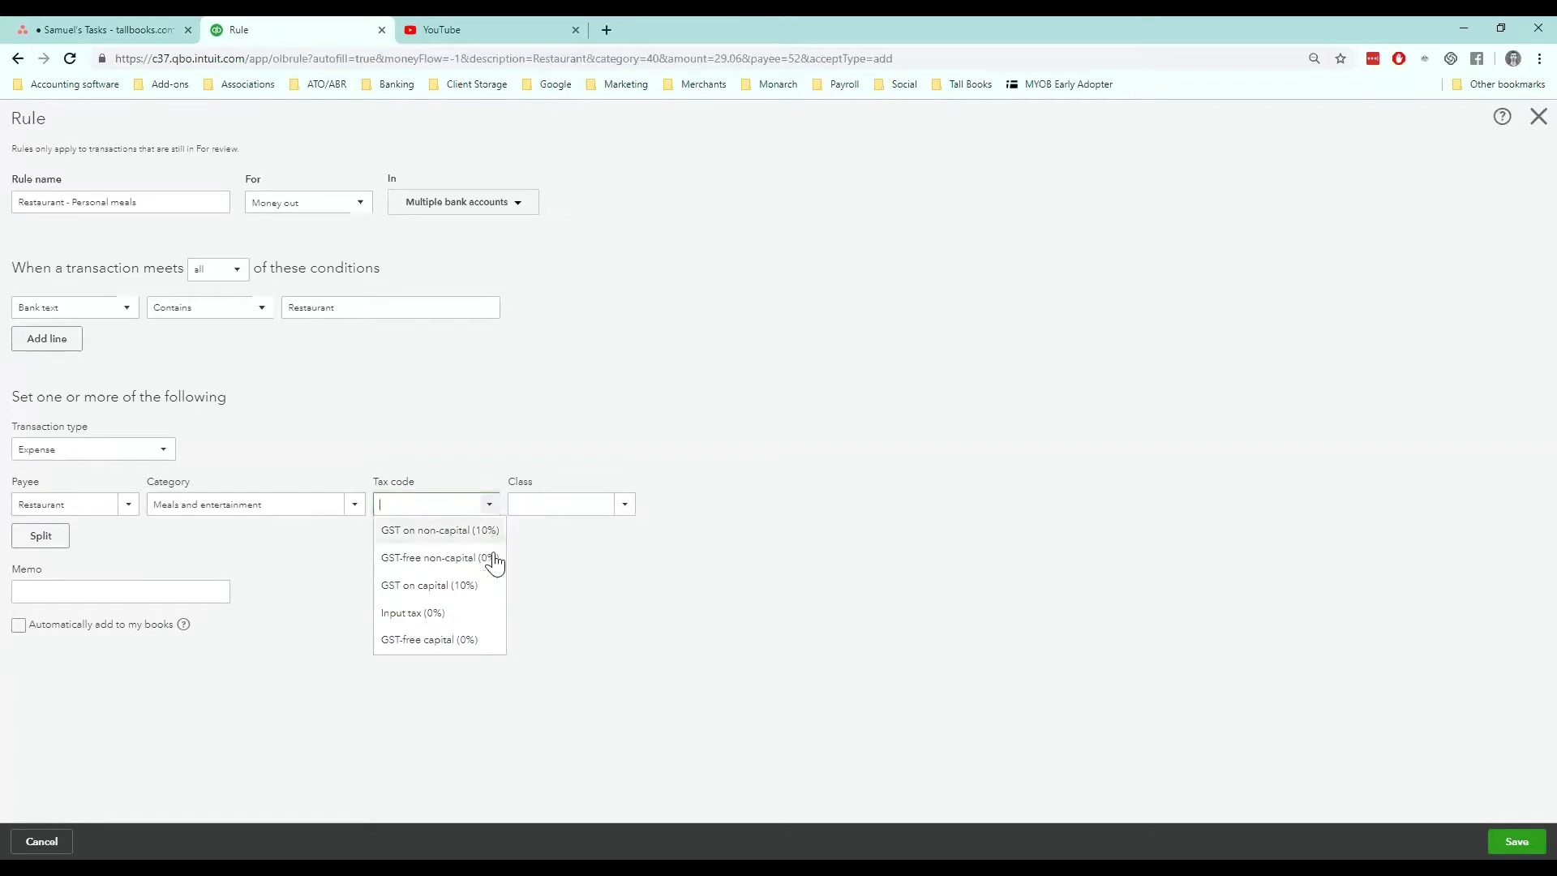
left_click(495, 560)
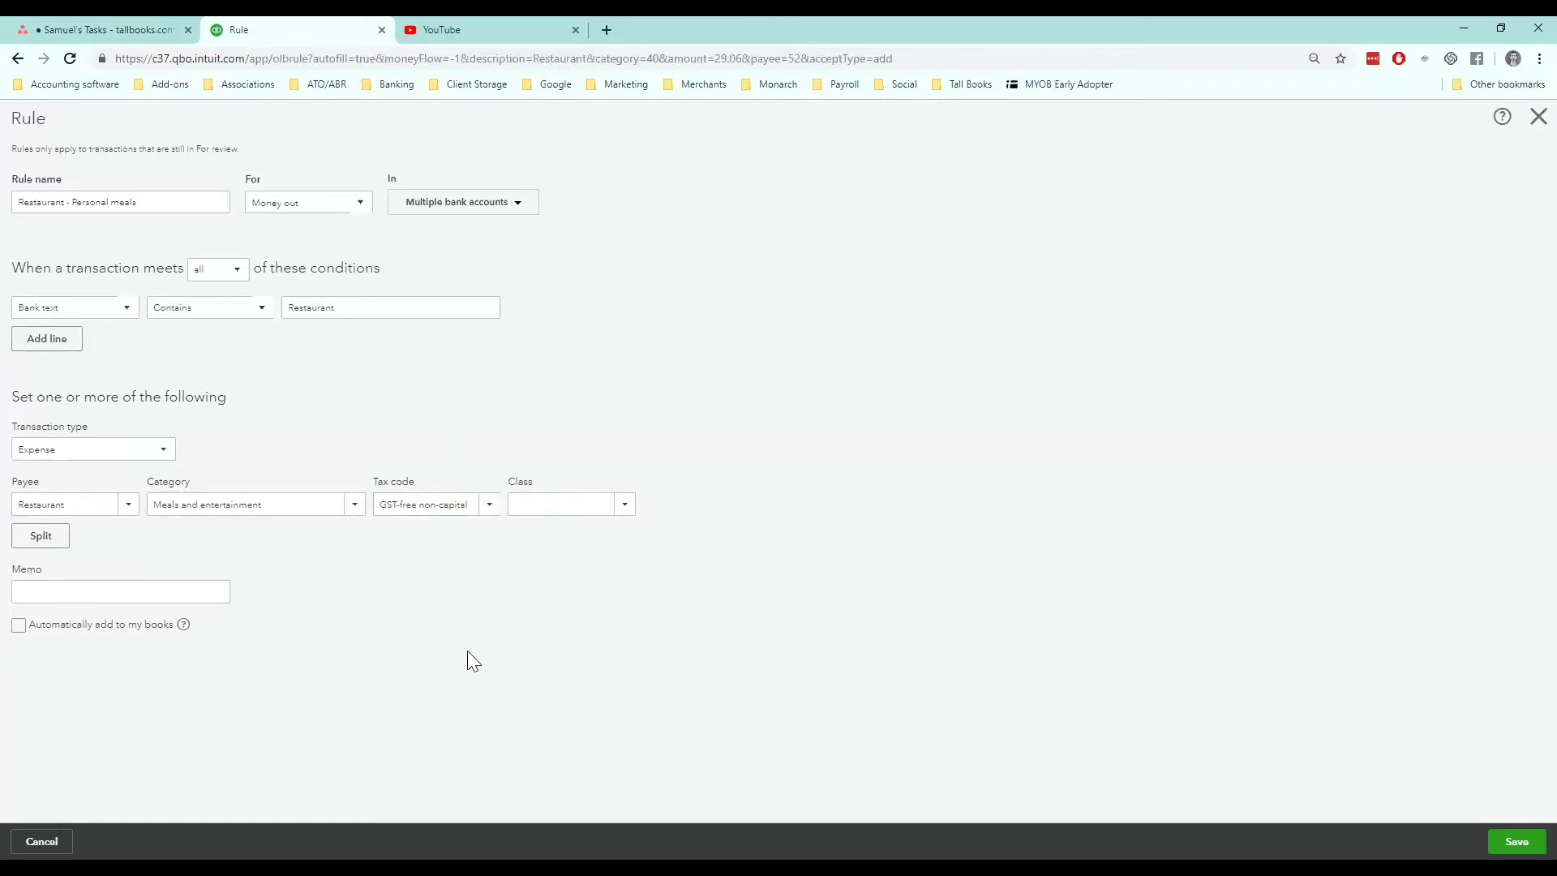
- Copy the rule name into the memo as 'Restaurant - Personal meals'
left_click(149, 592)
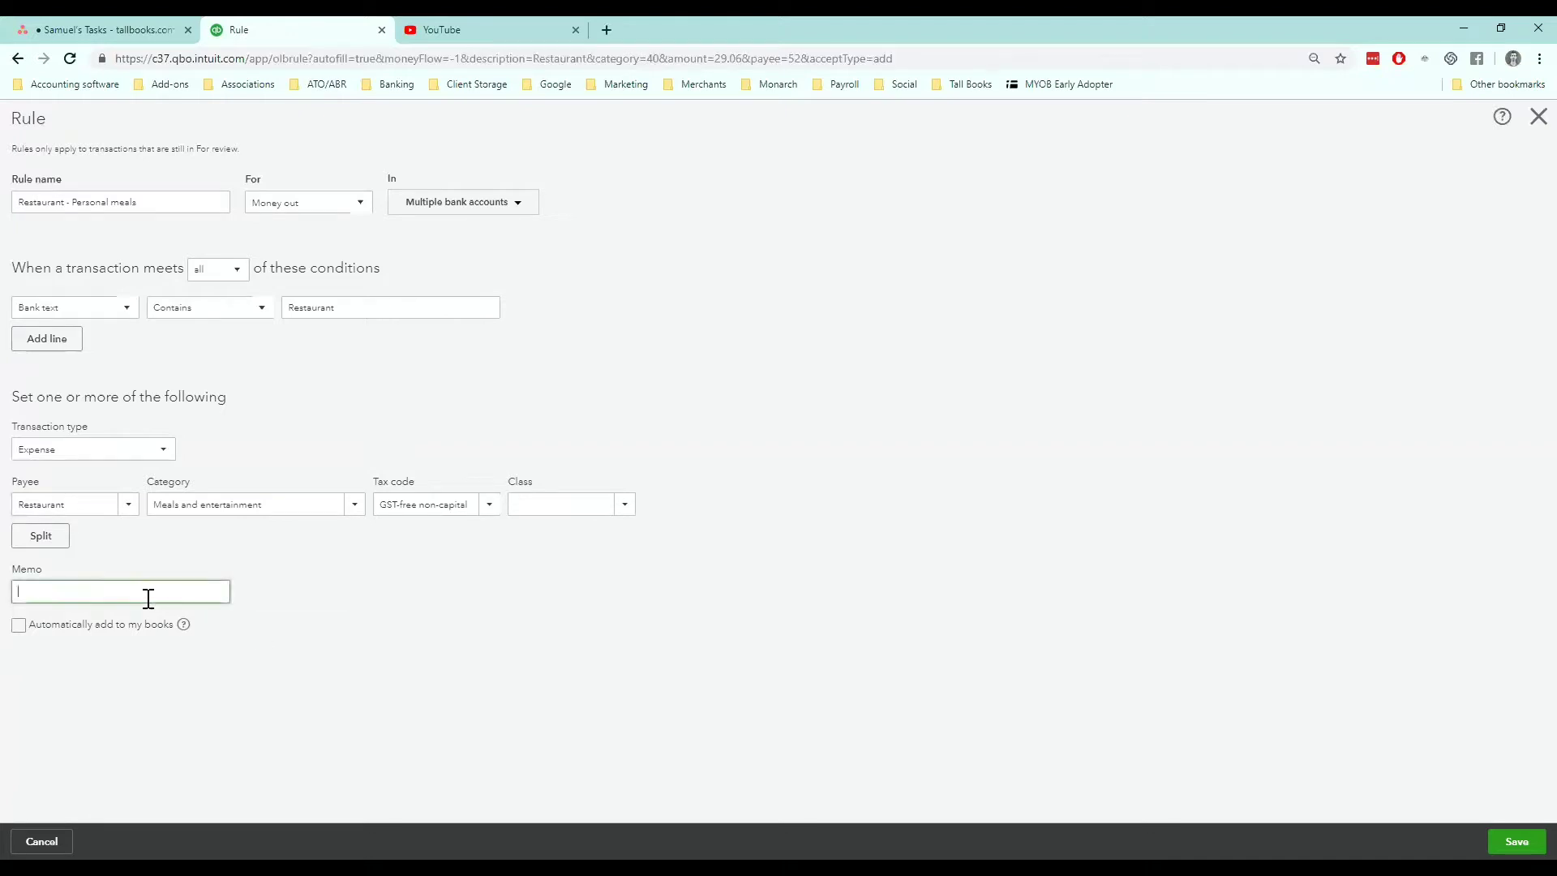
triple_click(167, 204)
key("ctrl+c")
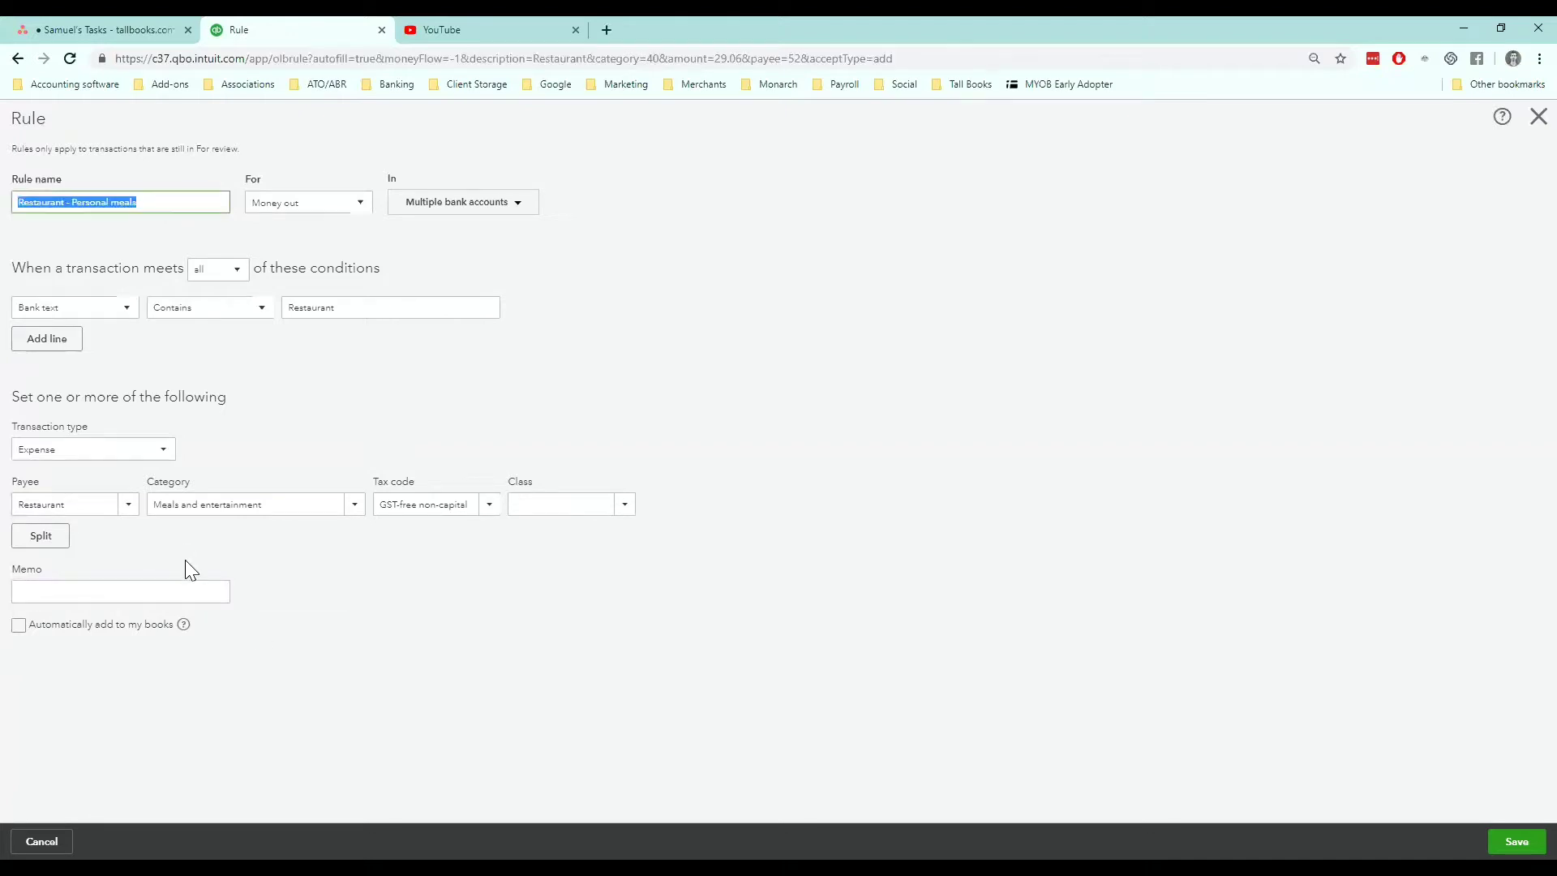
left_click(123, 584)
key("ctrl+v")
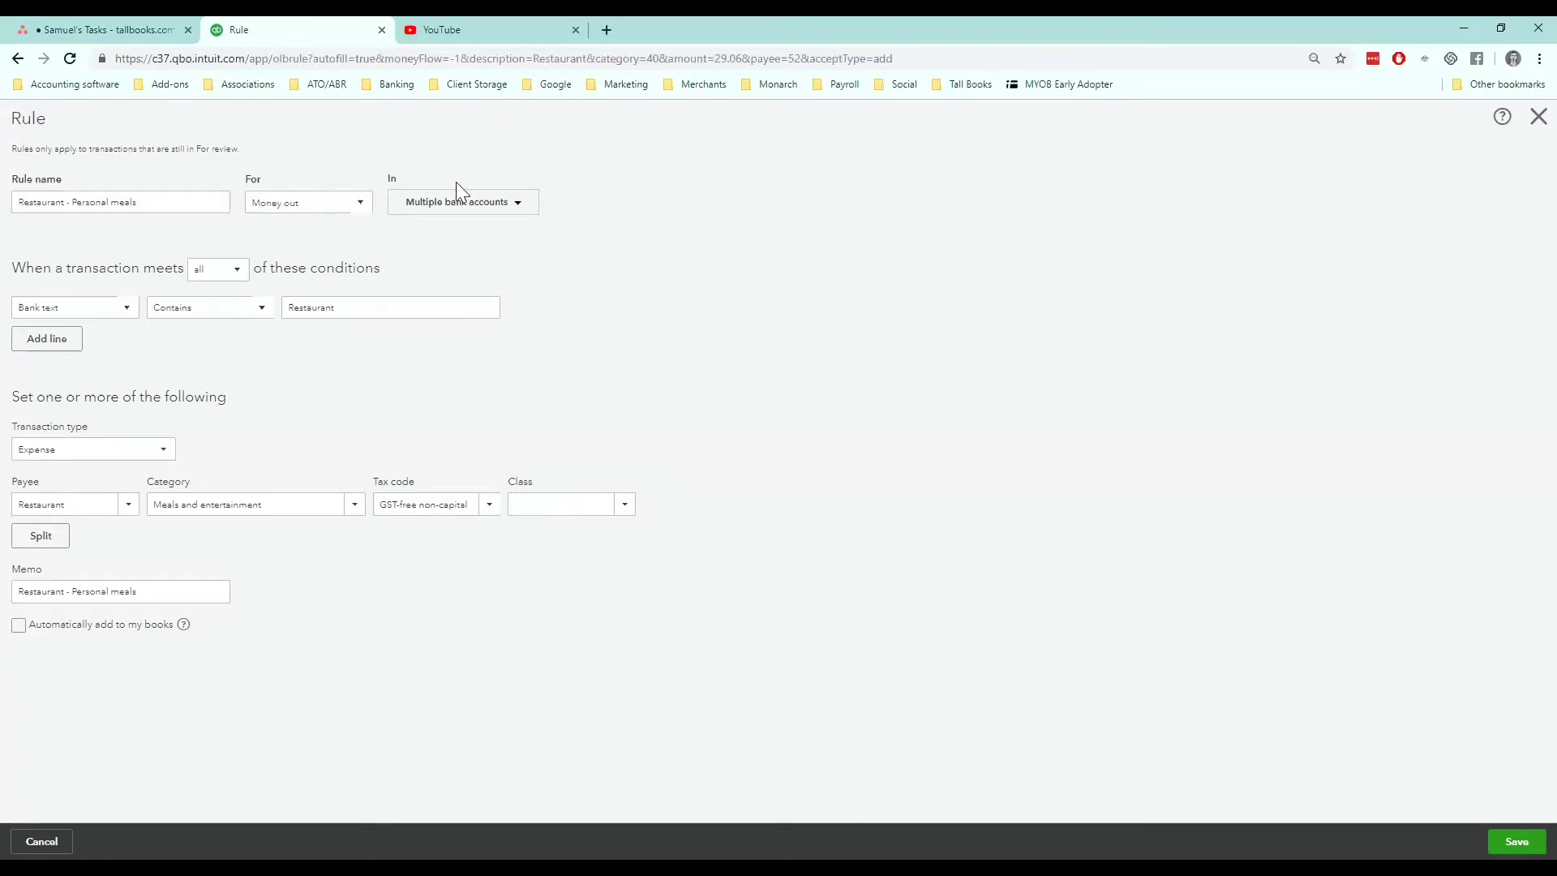
- Verify the rule's bank accounts and the Restaurant bank-text condition
left_click(463, 205)
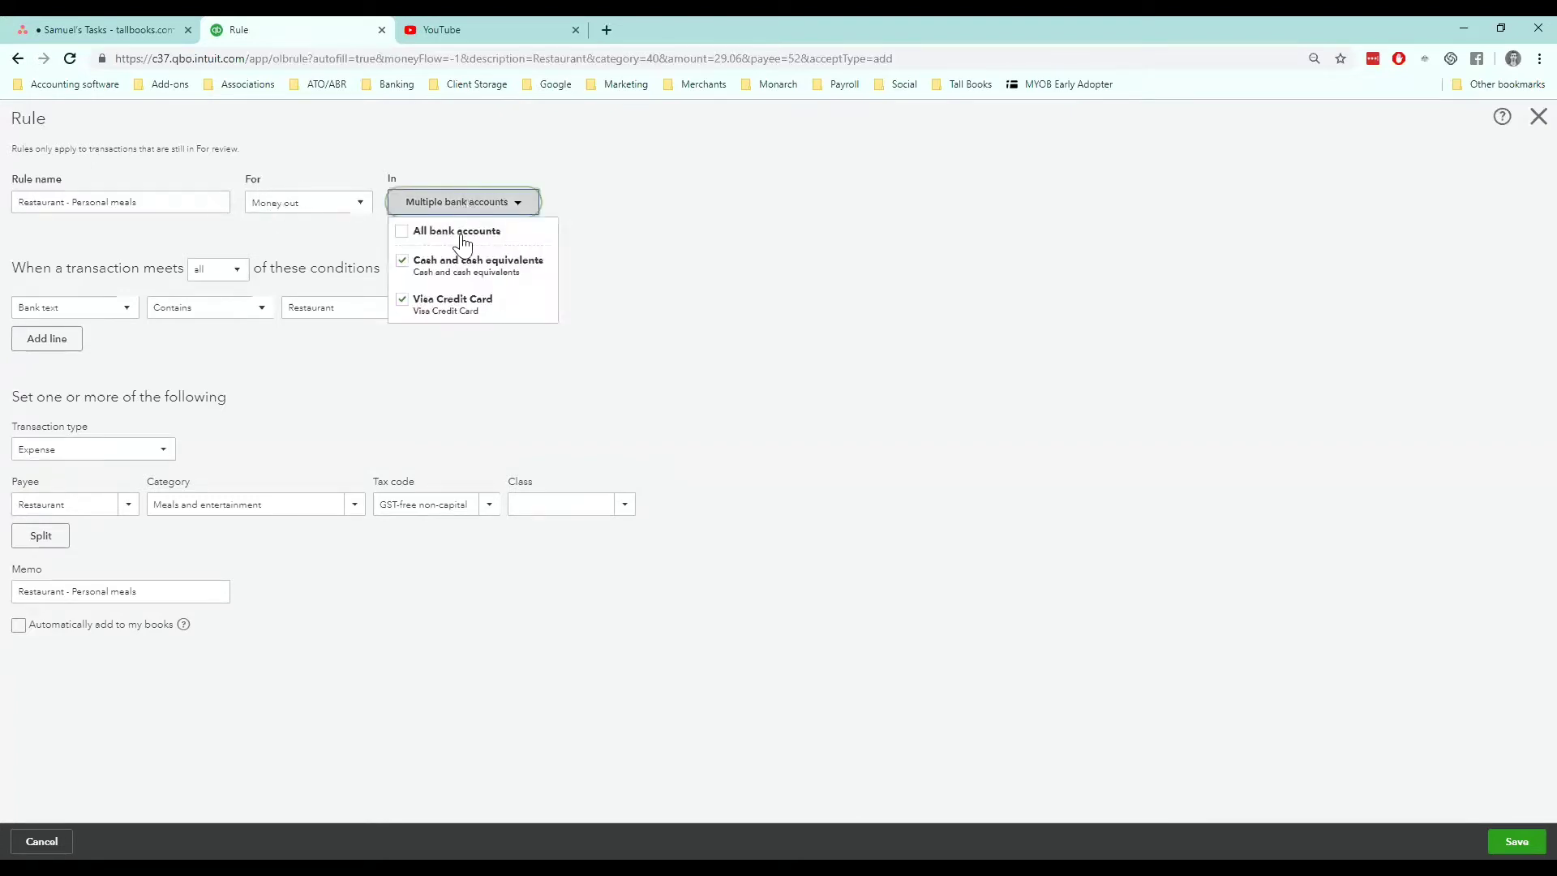
left_click(509, 205)
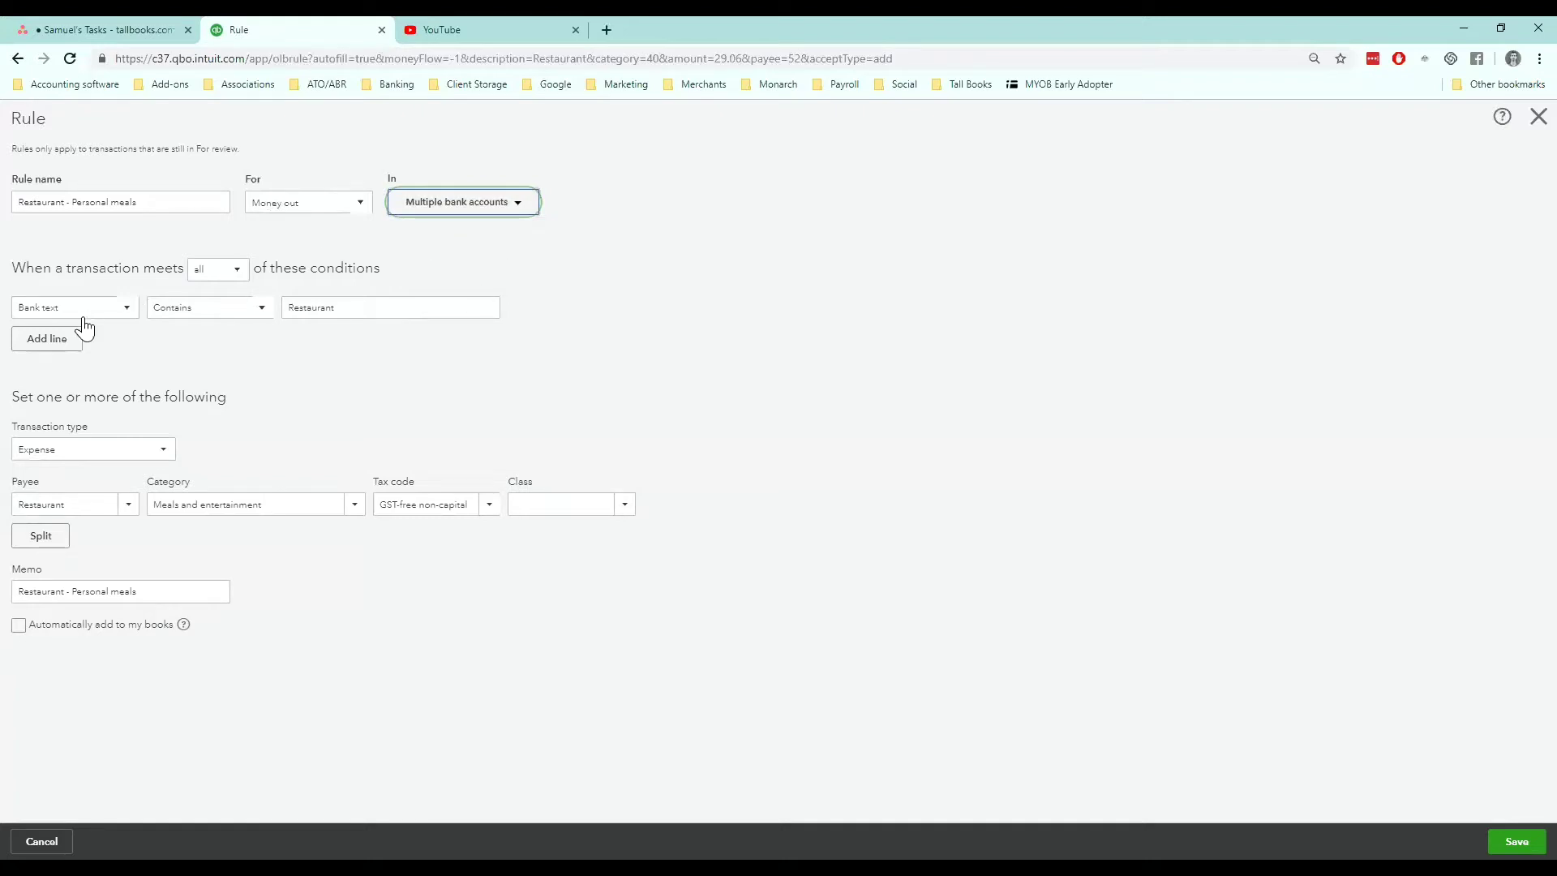
left_click(343, 304)
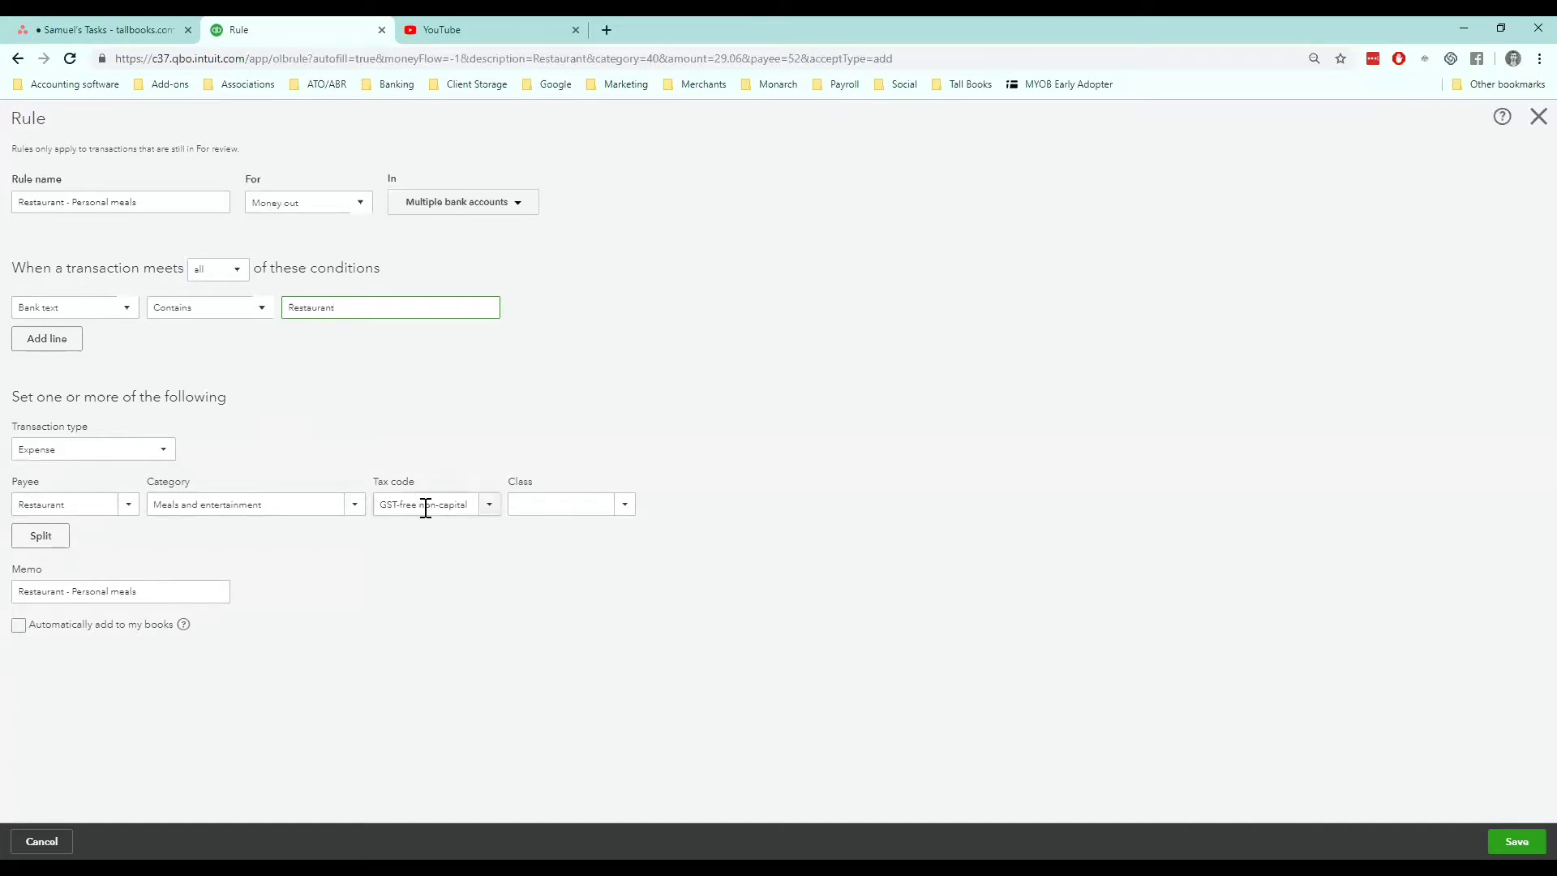
left_click(444, 561)
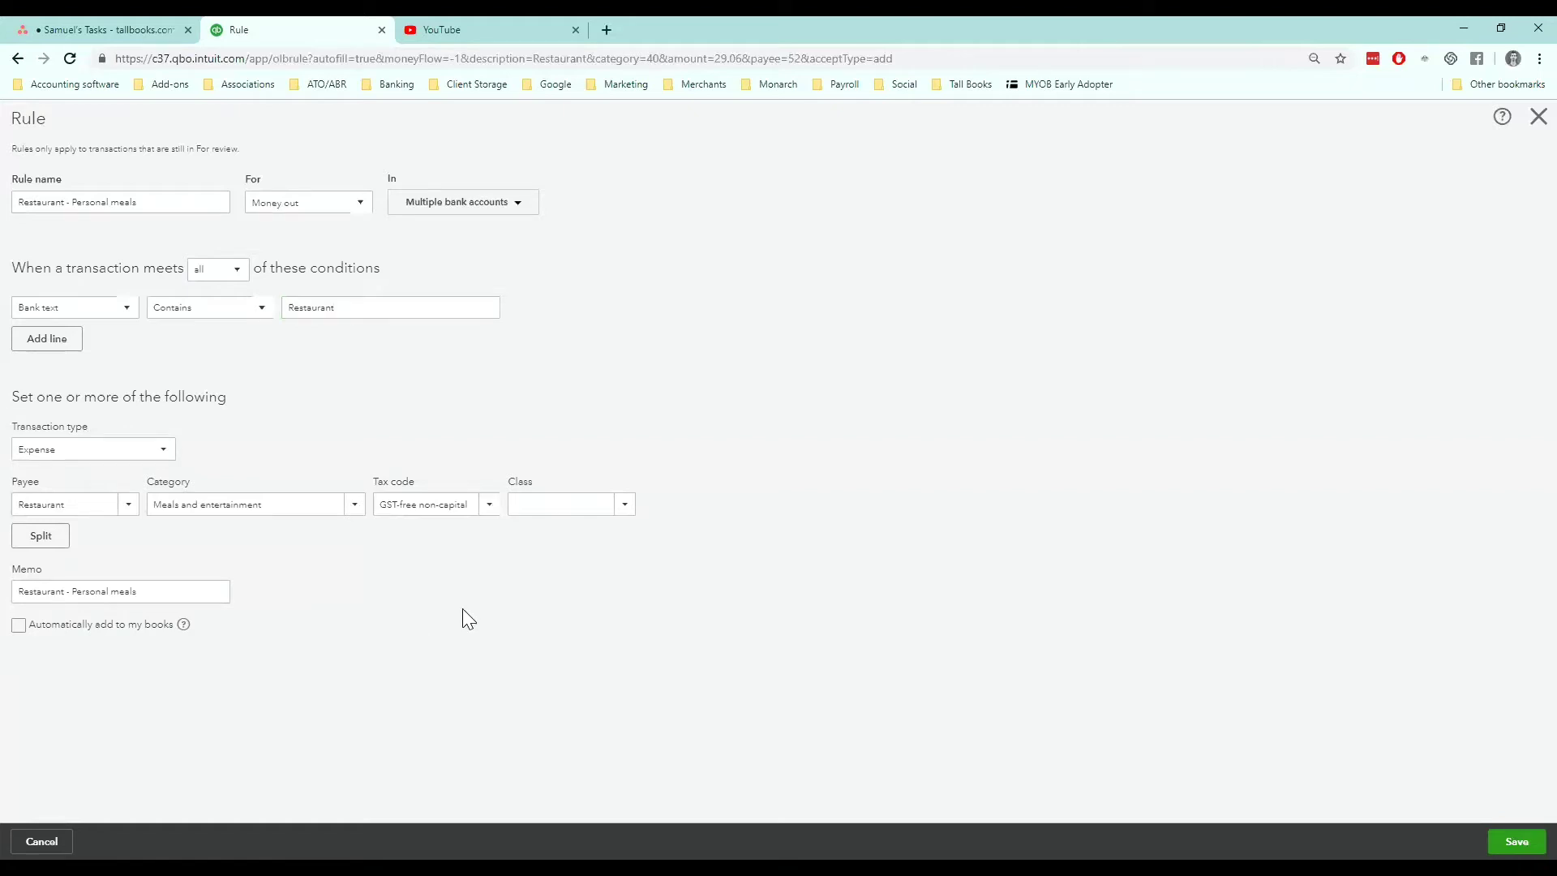
- Save the bank rule and dismiss the welcome message and tour prompt
left_click(1508, 832)
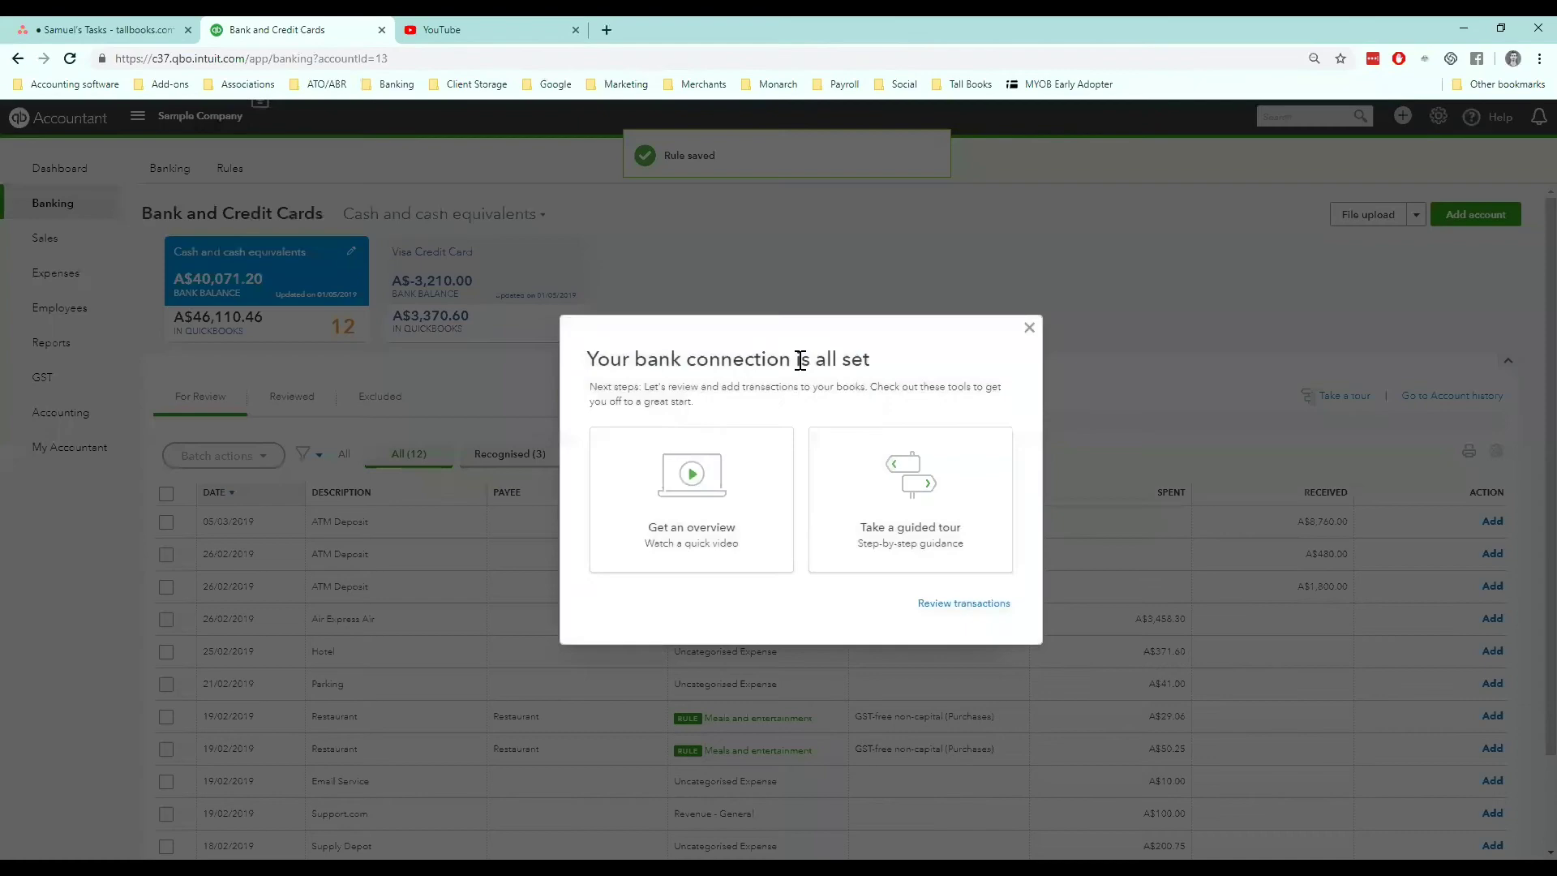
left_click(1028, 328)
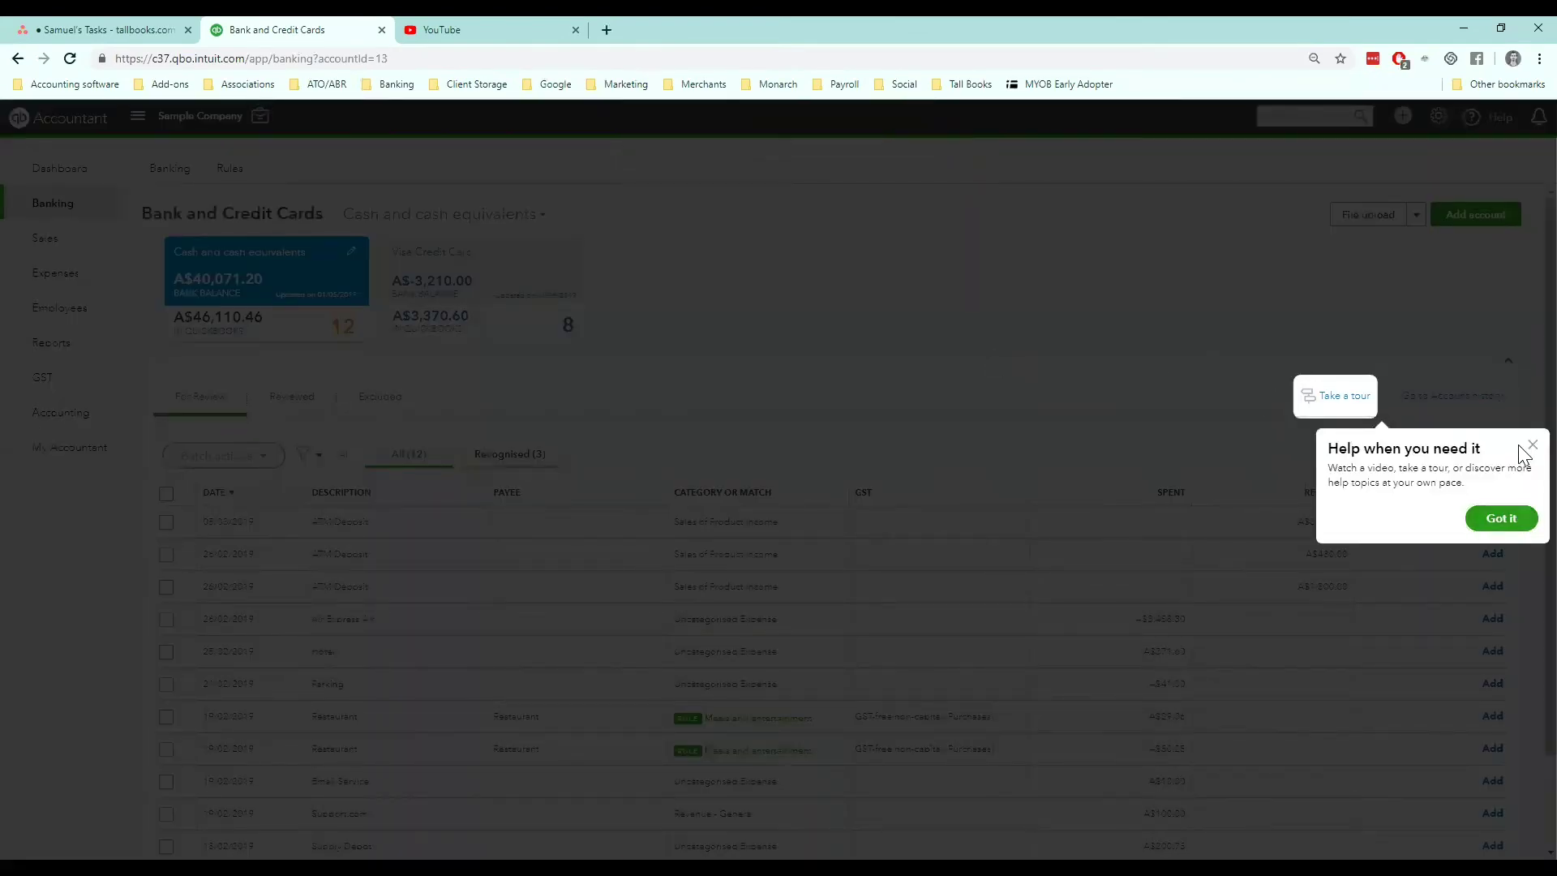
left_click(1522, 447)
scroll(827, 298, "down", 1)
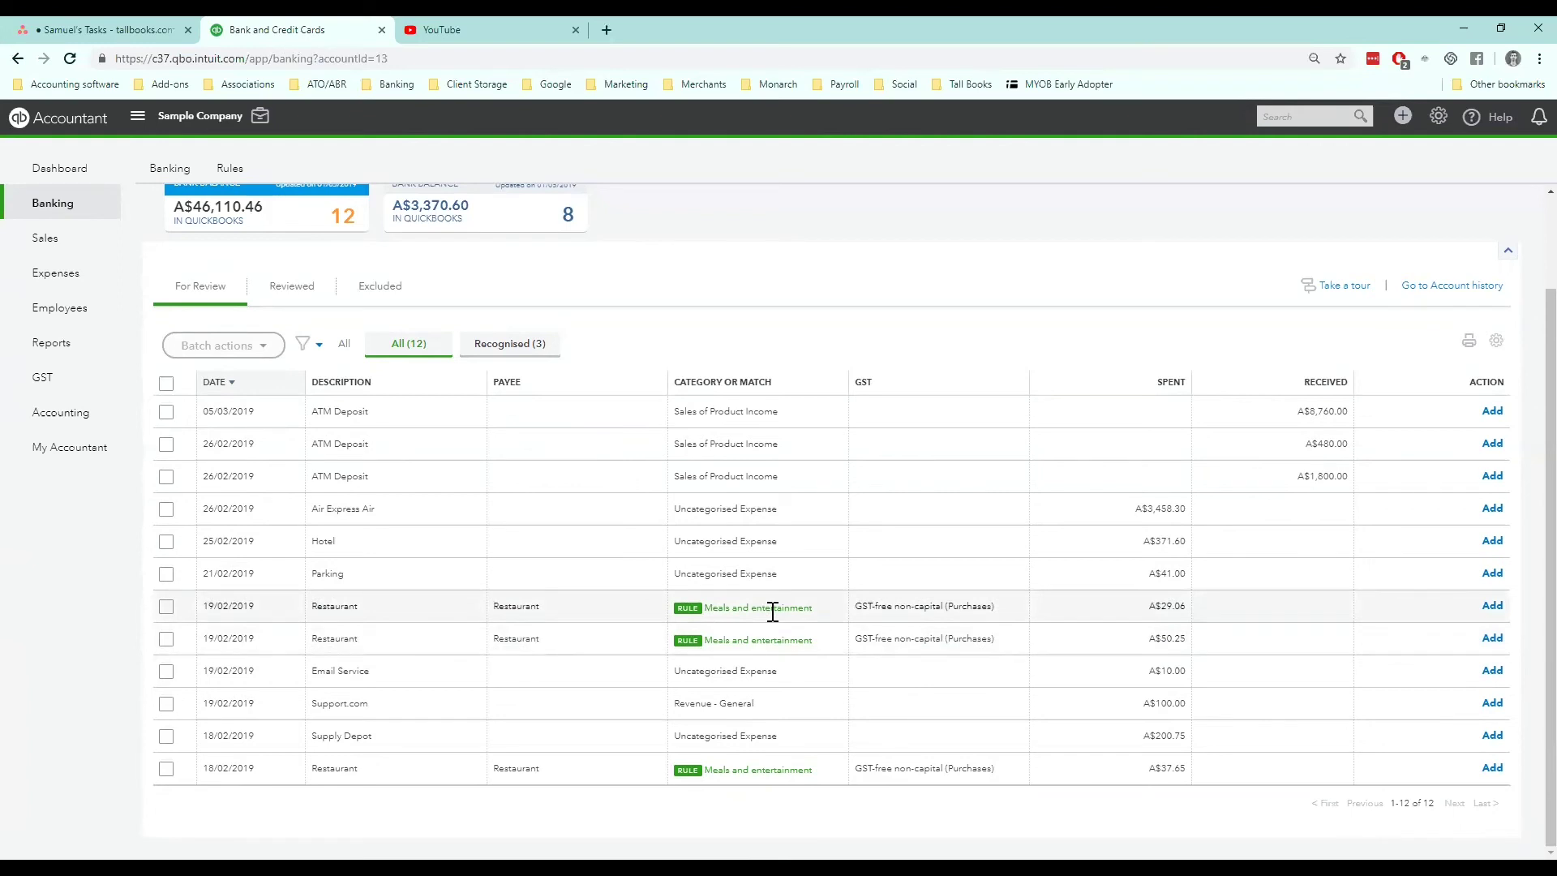
- Accept the three rule-tagged Restaurant transactions with Batch actions > Accept Selected
left_click(167, 607)
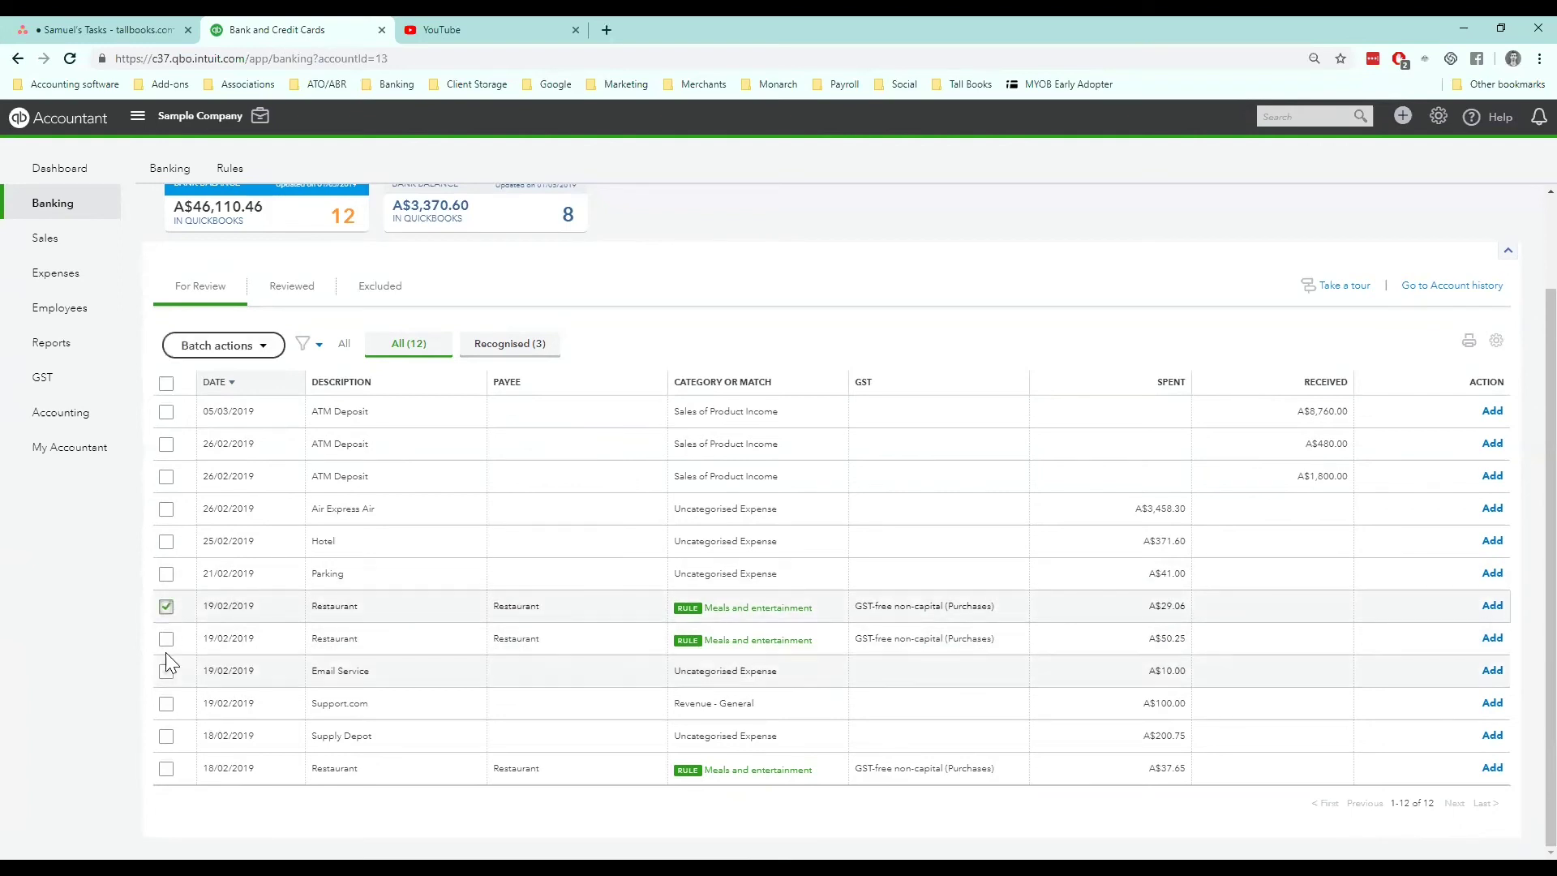
left_click(166, 768)
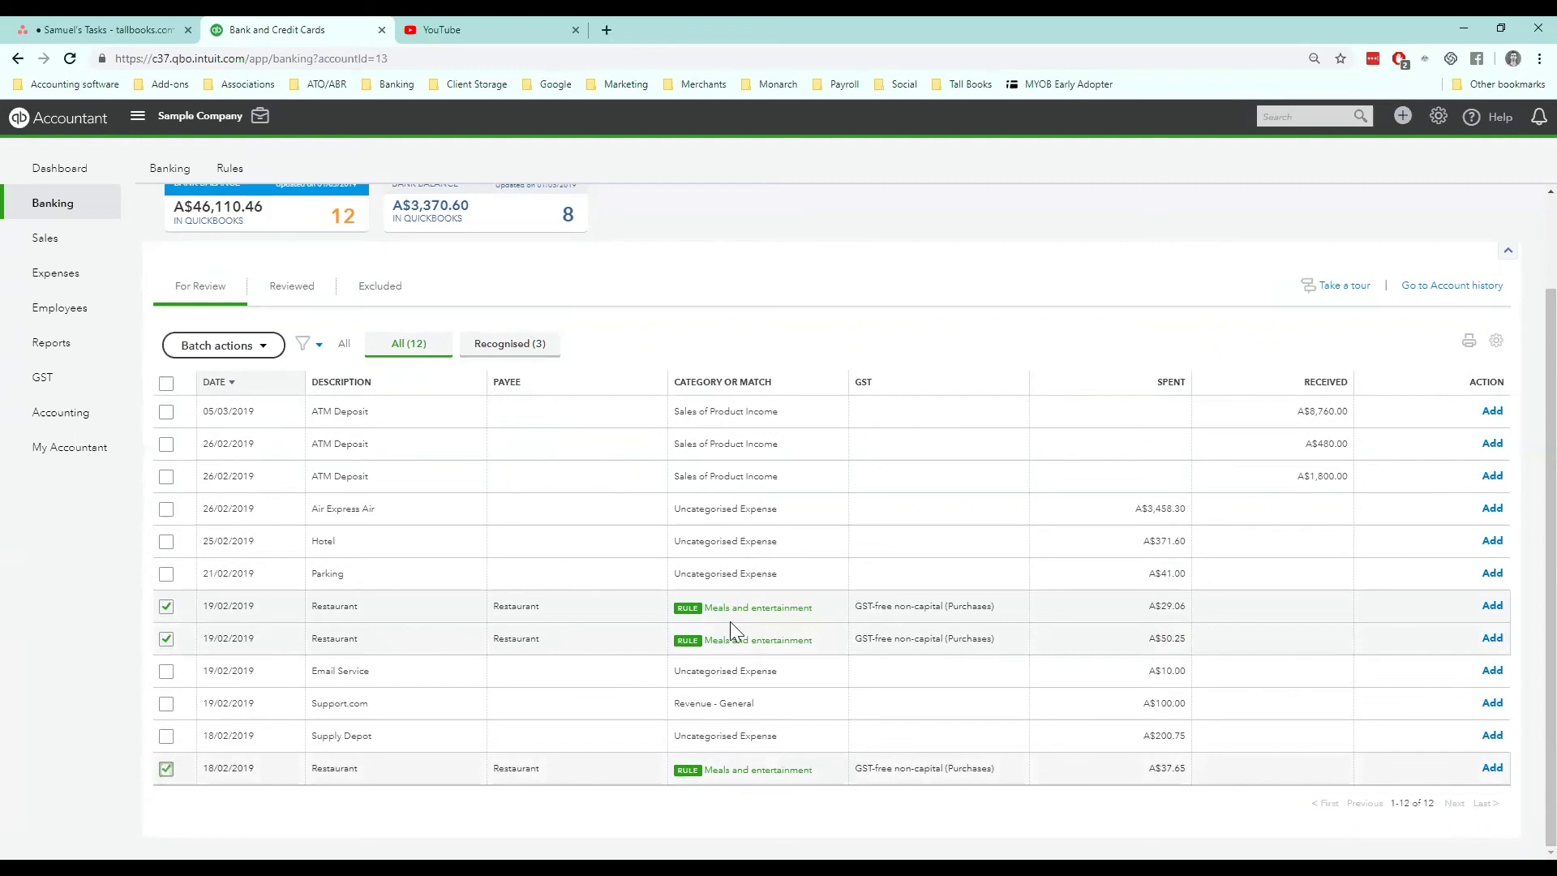
left_click(258, 344)
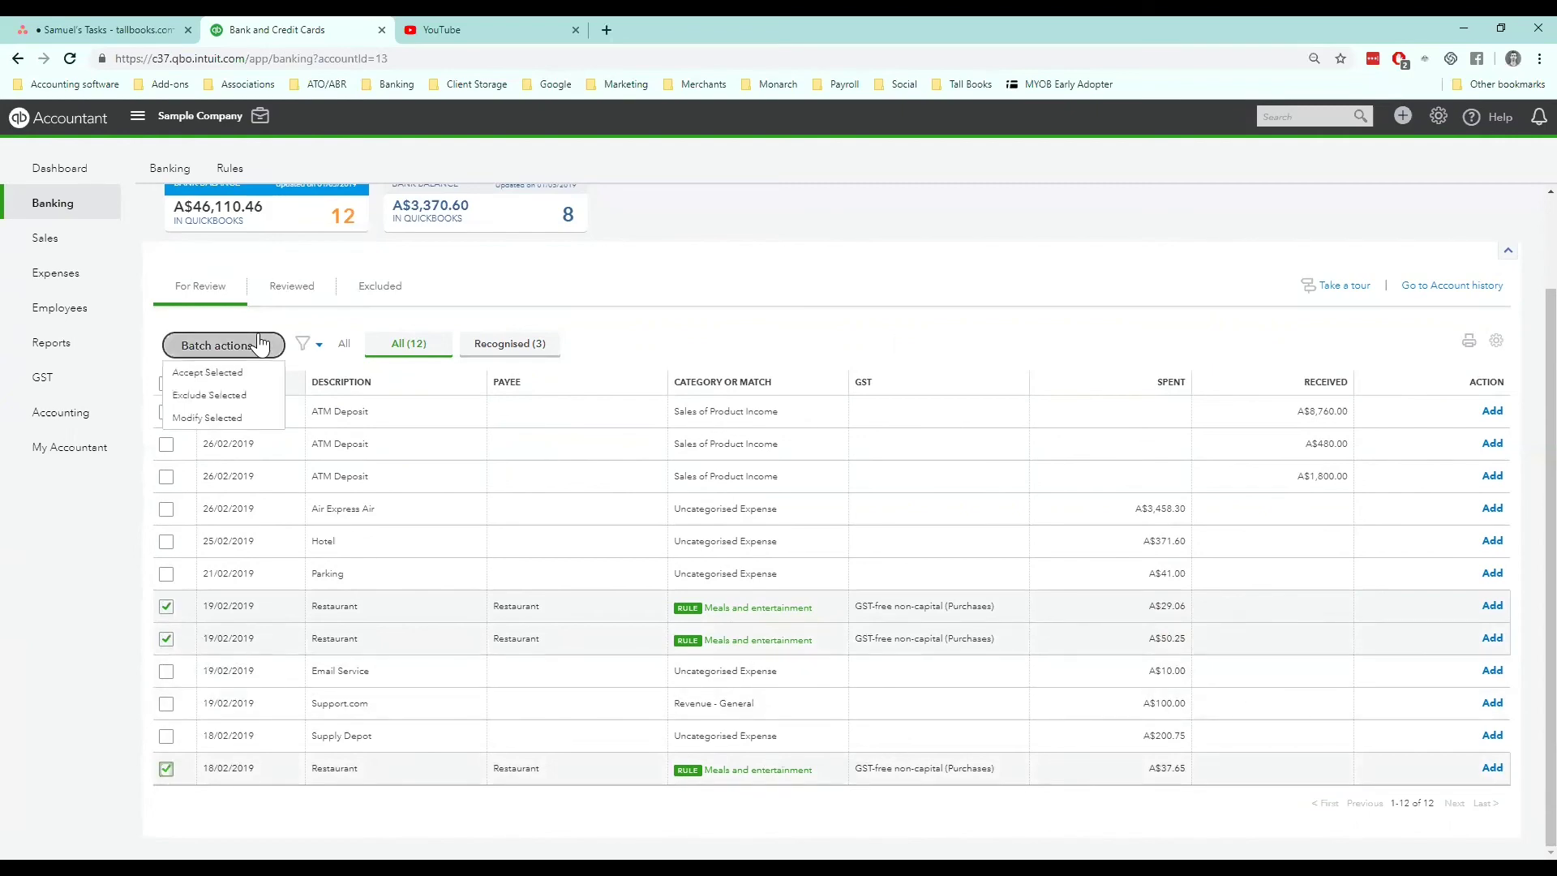
left_click(253, 374)
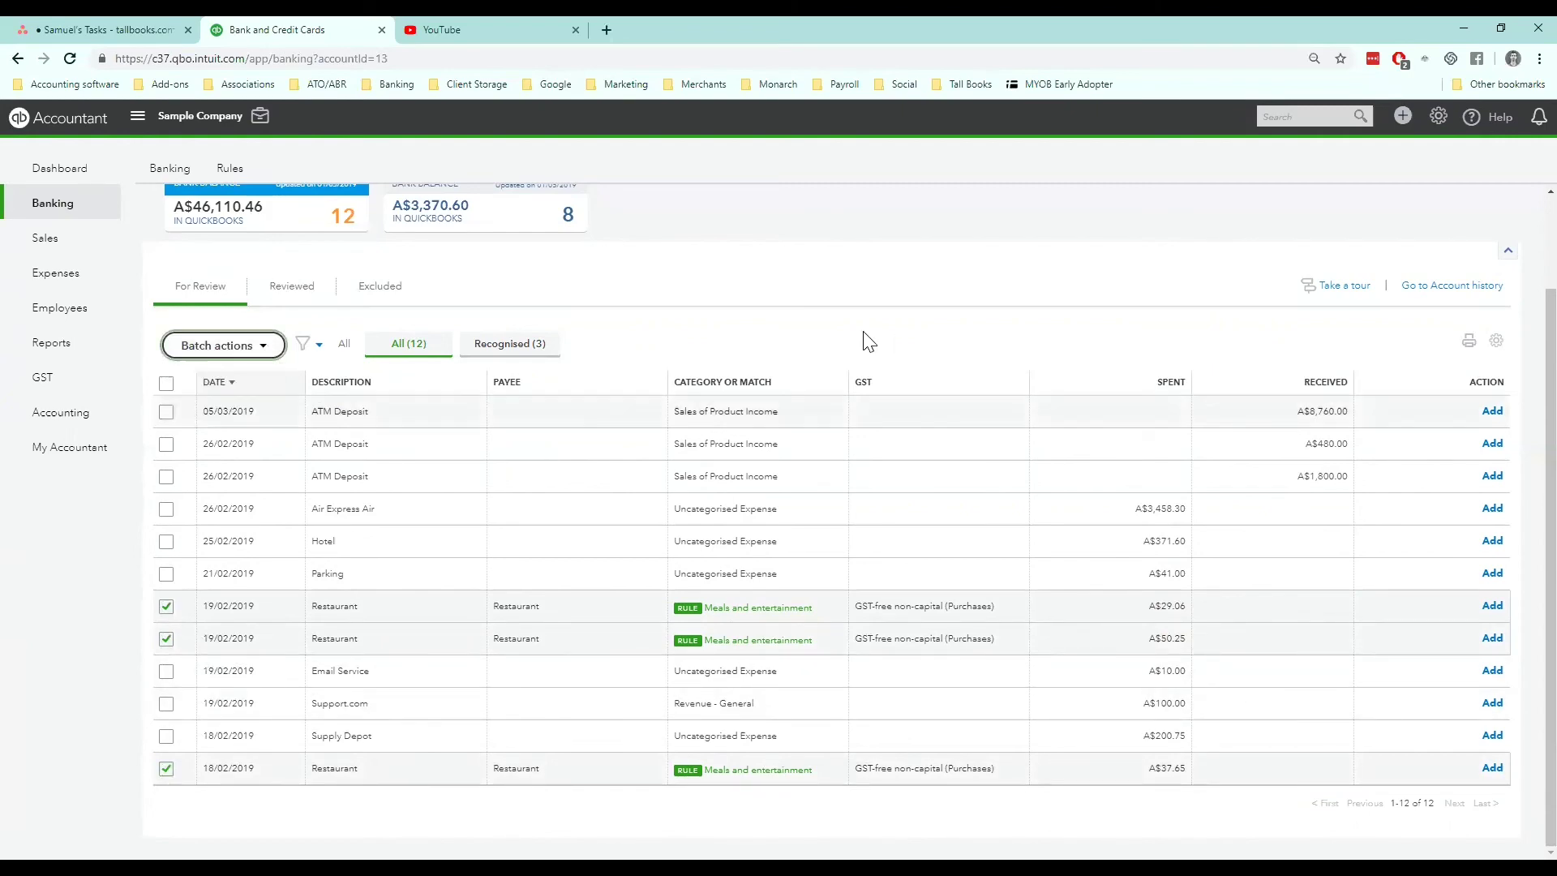